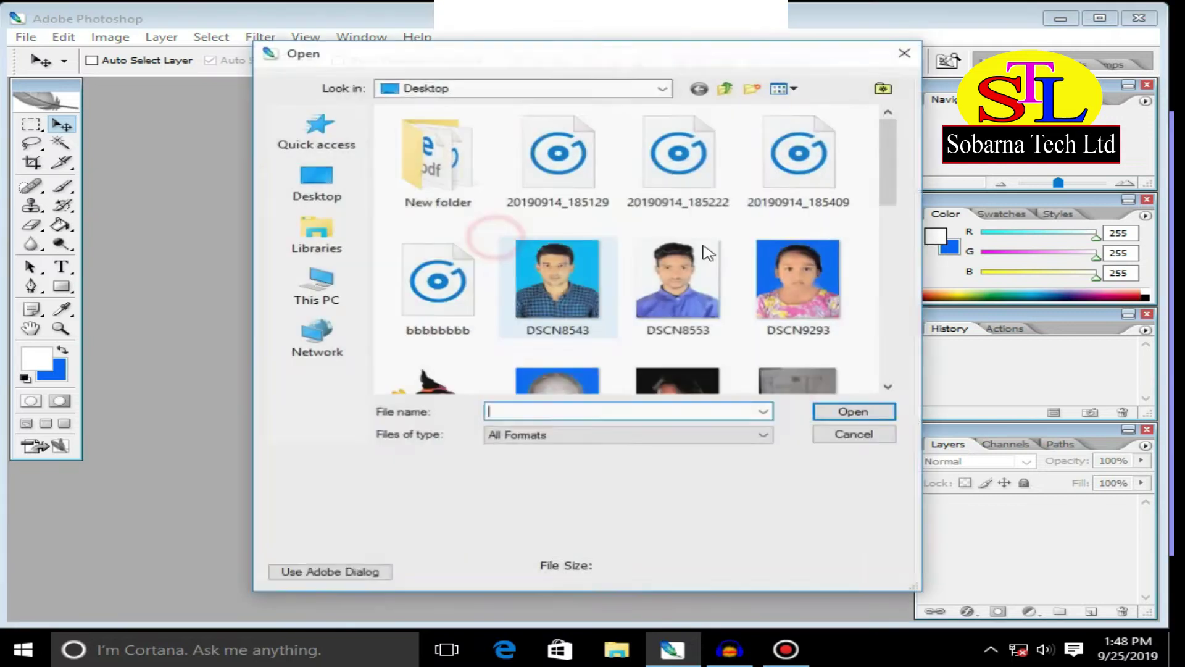
# Open the photo DSCN8553 from the Desktop and reposition its document window in the workspace.
pyautogui.click(680, 281)
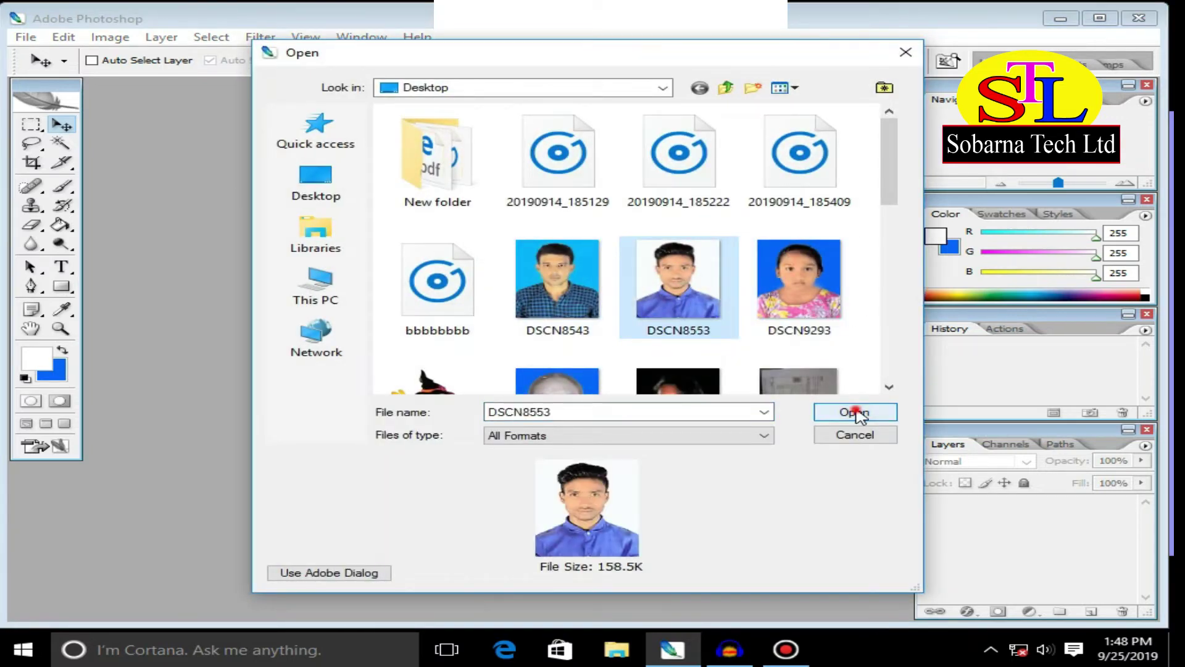
pyautogui.click(854, 412)
pyautogui.moveTo(285, 98); pyautogui.dragTo(359, 127)
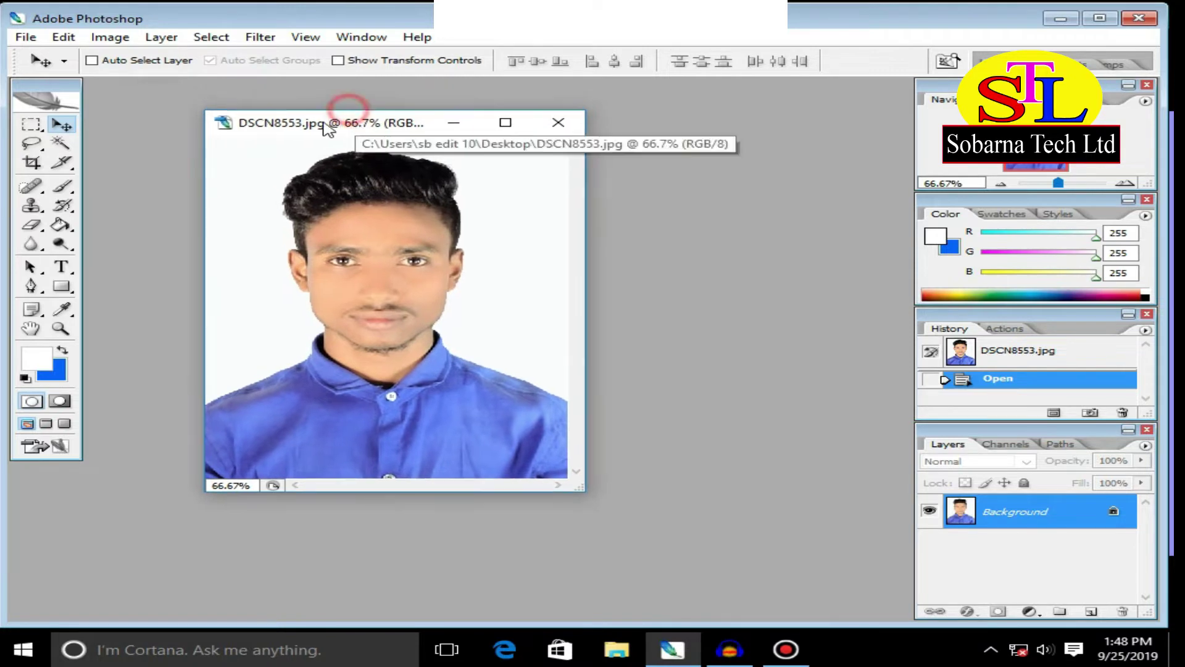
pyautogui.click(25, 37)
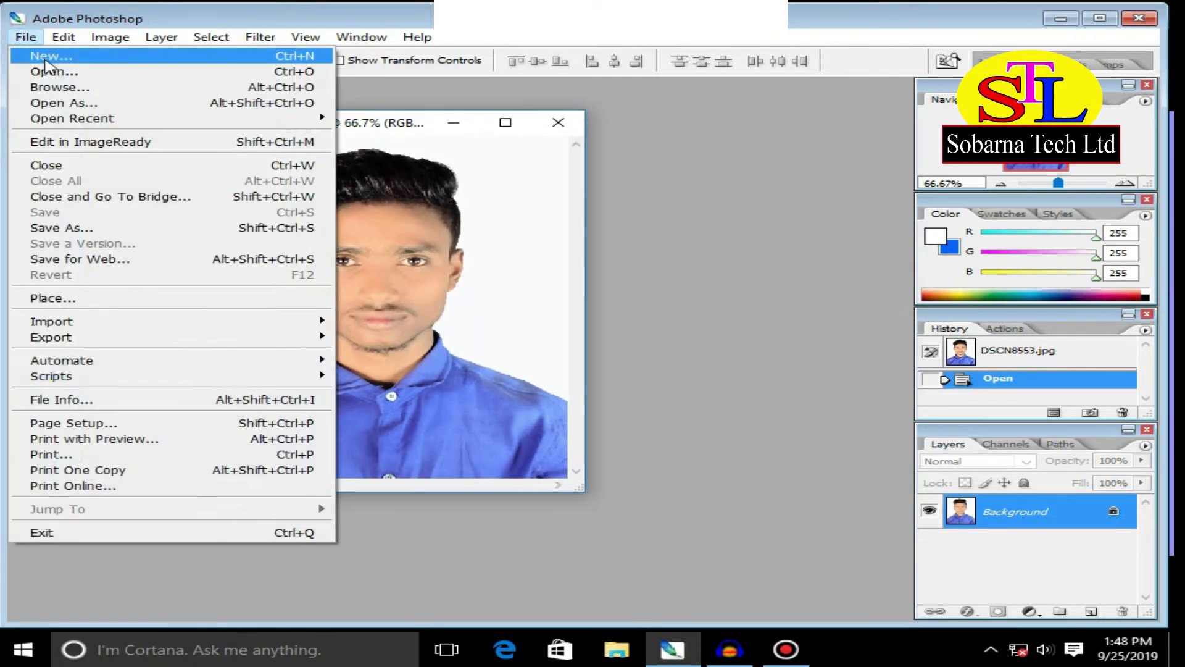
pyautogui.click(690, 236)
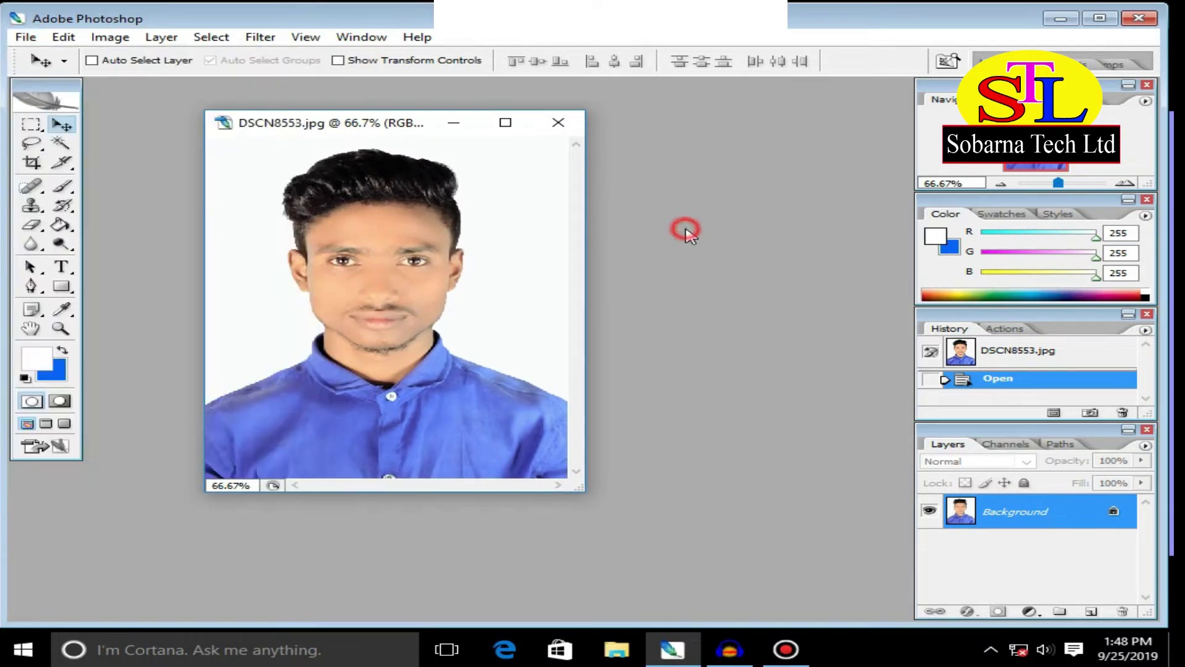
pyautogui.moveTo(394, 126); pyautogui.dragTo(432, 139)
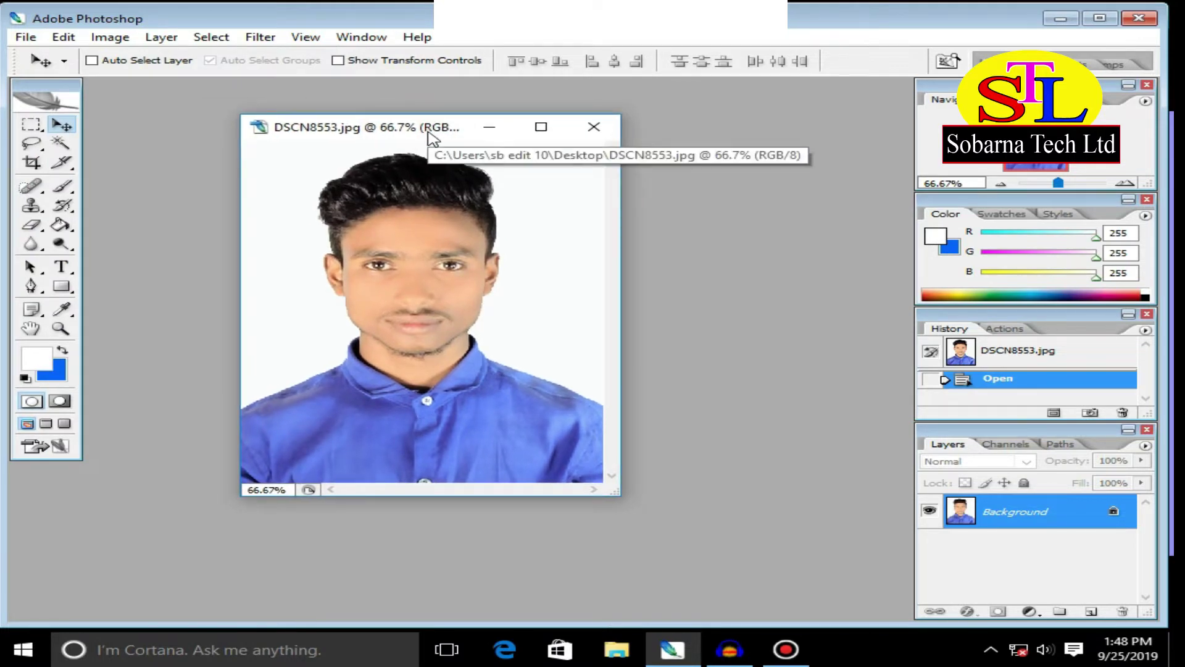
# Start Picture Package for the open photo and review the available page sizes, keeping 8.0 x 10.0 in.
pyautogui.click(26, 38)
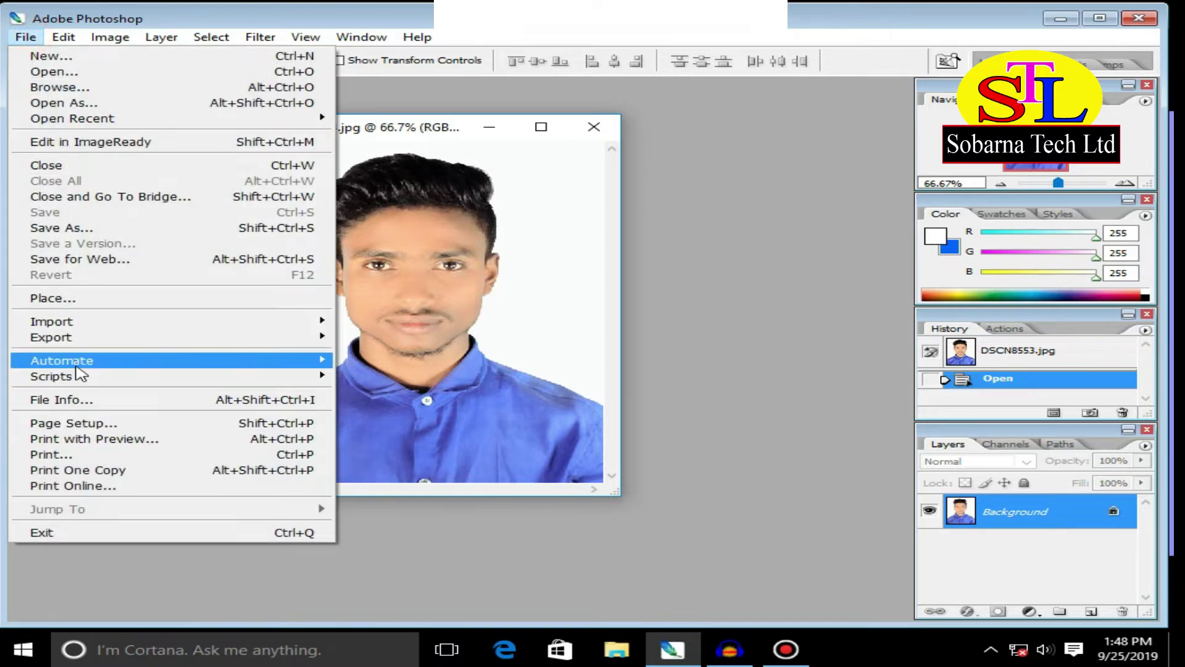
pyautogui.moveTo(75, 366)
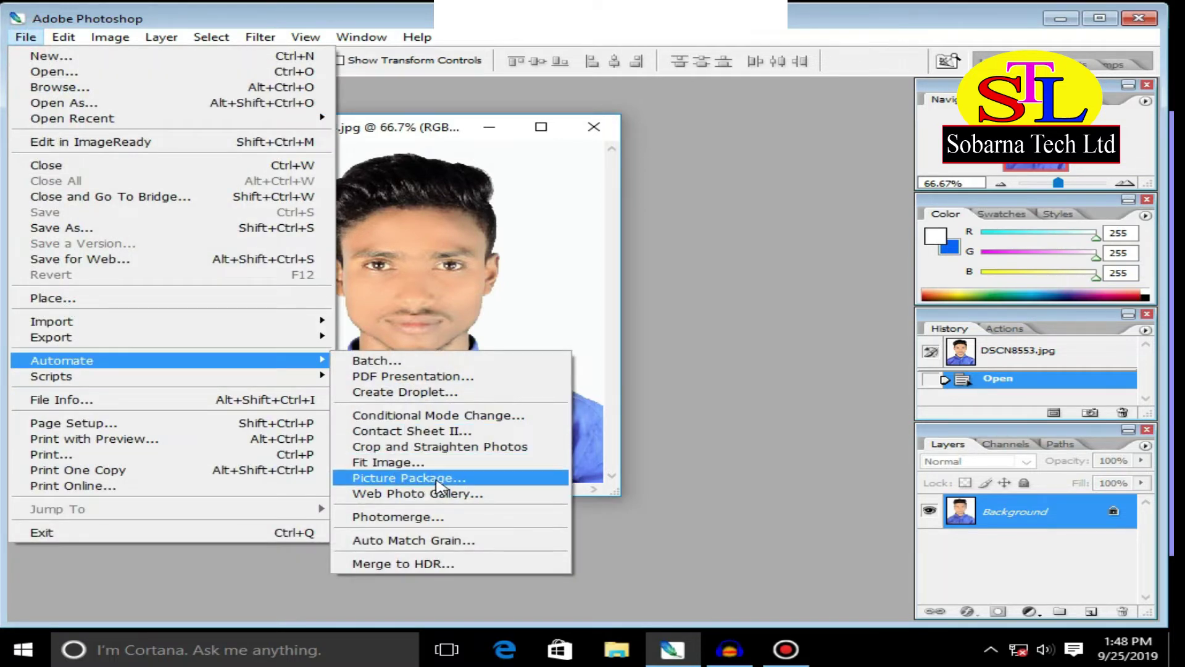
pyautogui.click(440, 479)
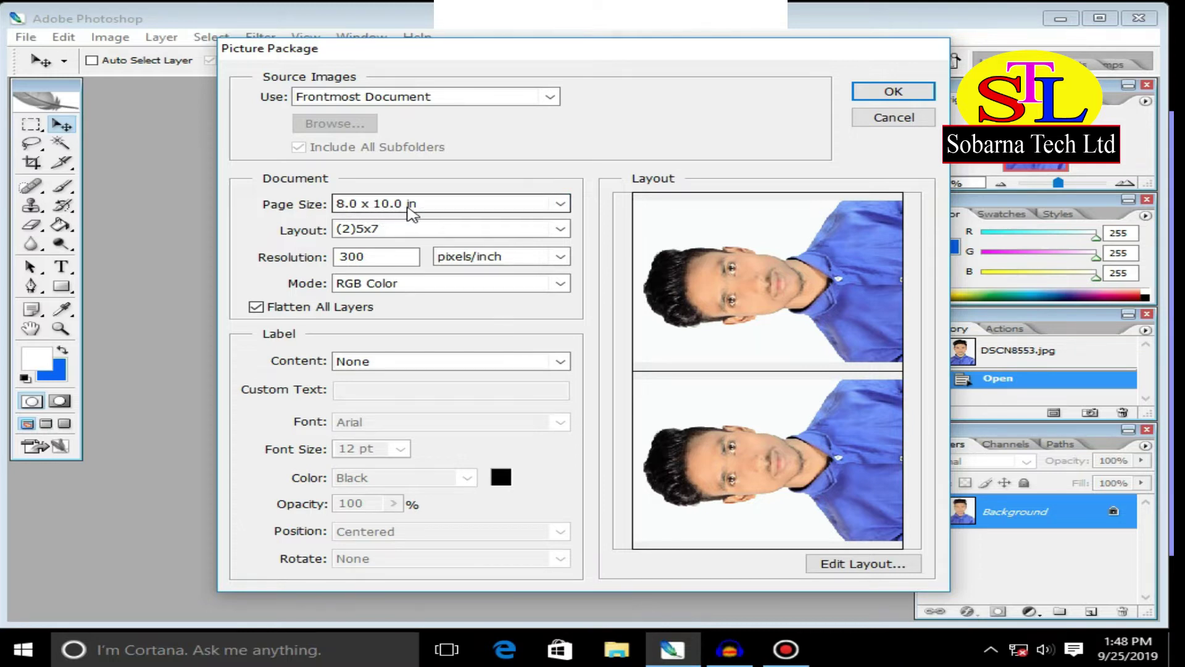
pyautogui.click(463, 206)
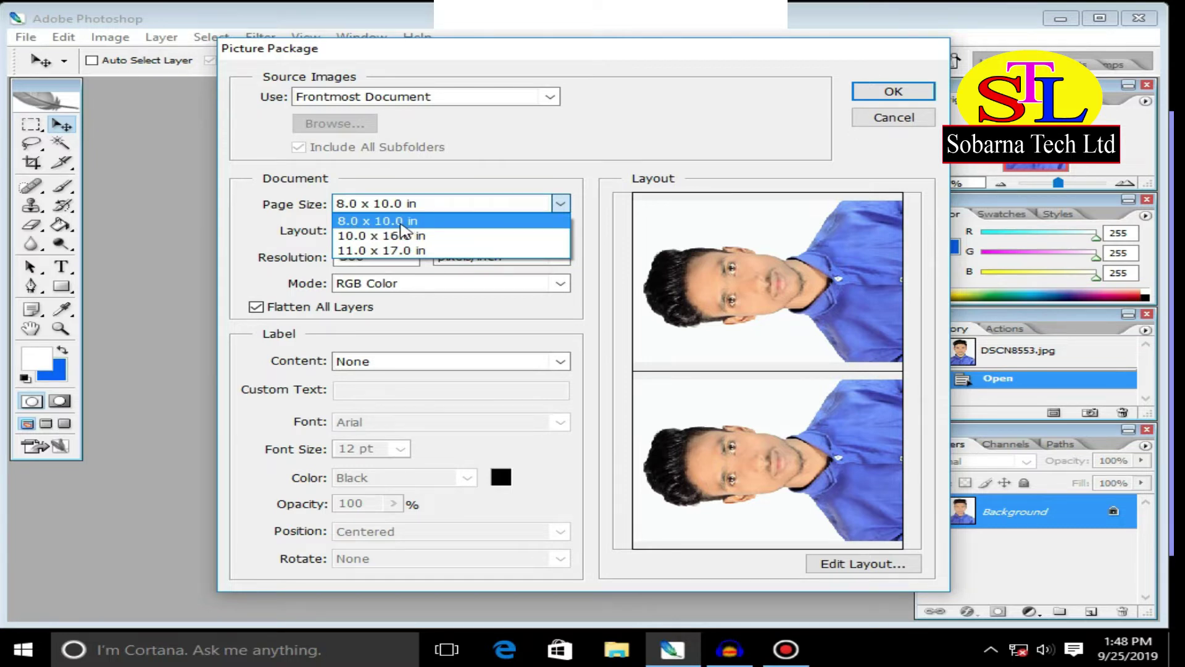
pyautogui.click(446, 204)
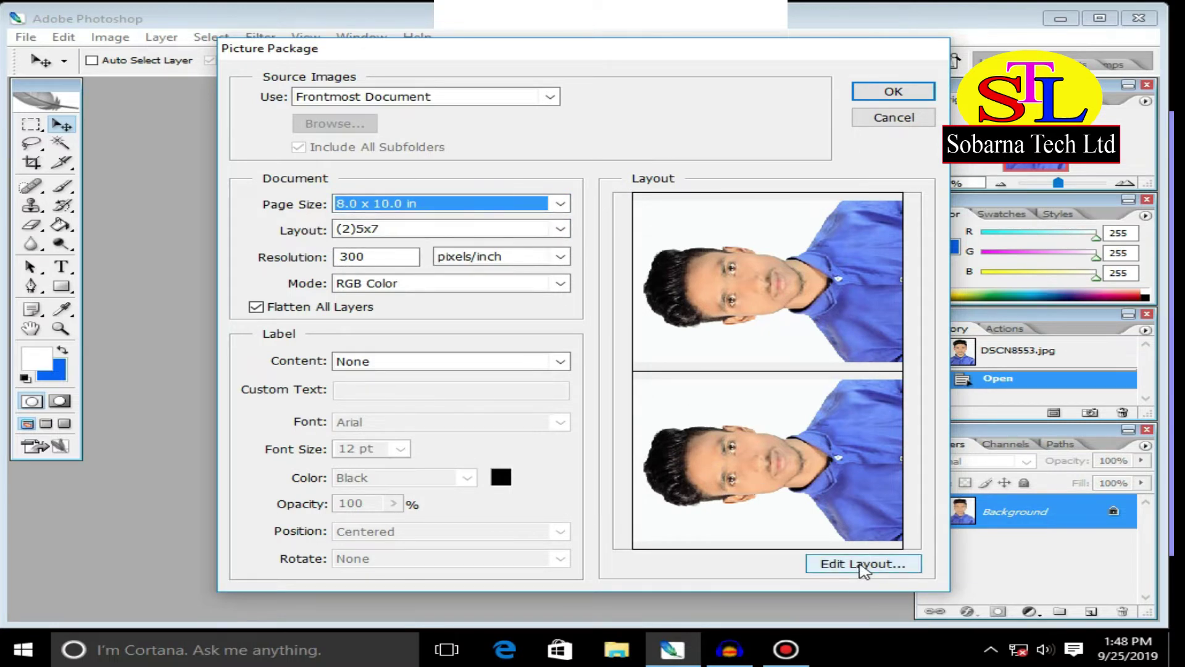
# Edit the picture package layout, naming it A4 and setting its page size to 8.5 x 11.0 in.
pyautogui.click(863, 566)
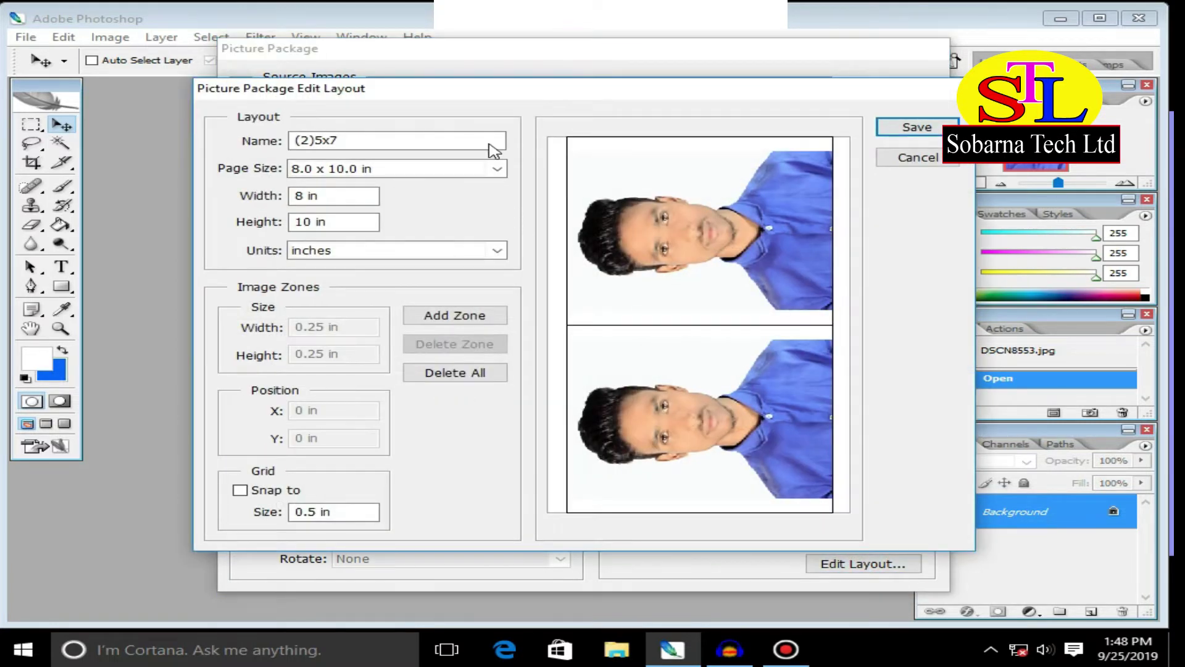
pyautogui.moveTo(347, 140); pyautogui.dragTo(270, 141)
pyautogui.write('A4')
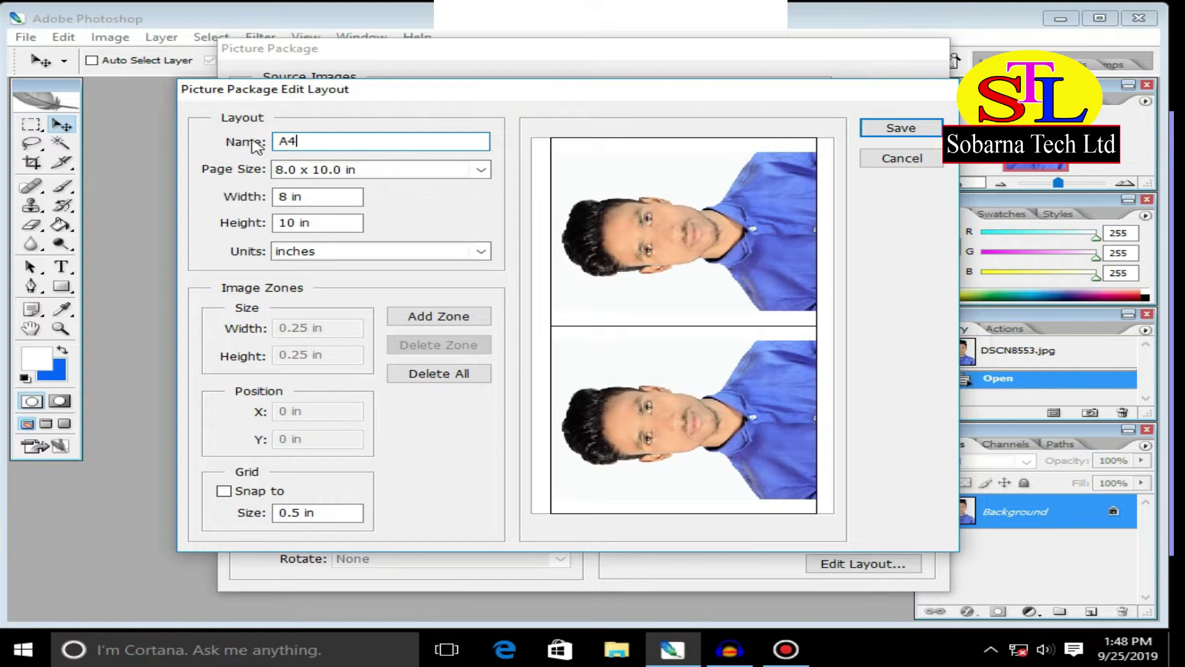
pyautogui.click(378, 171)
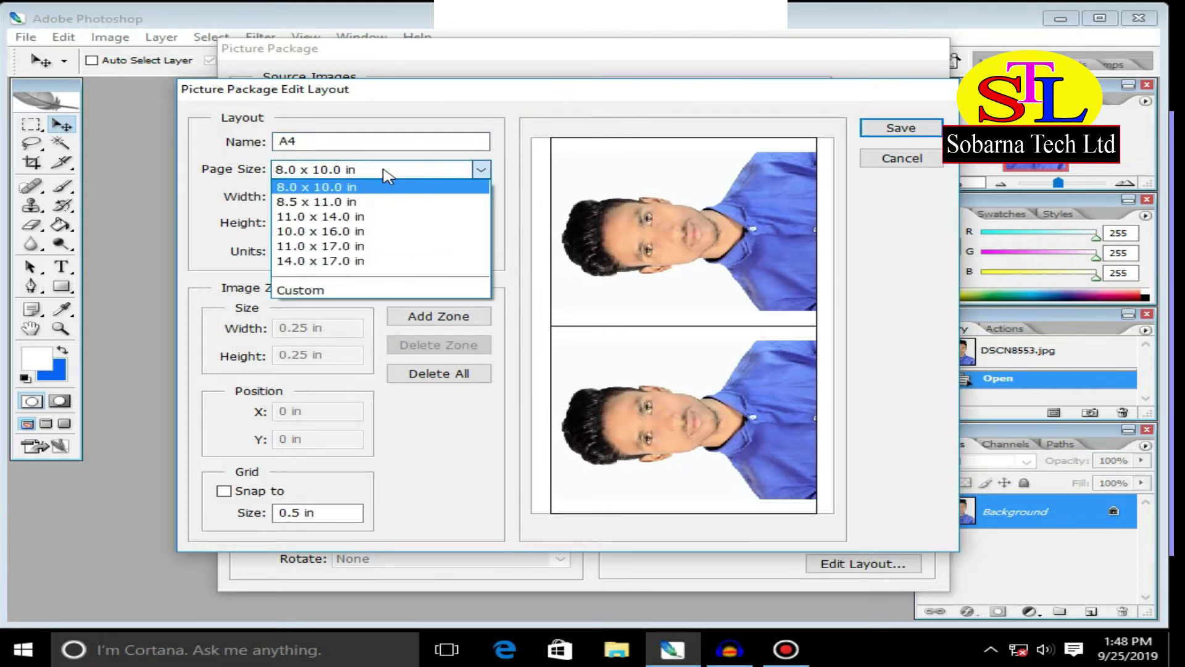
pyautogui.click(332, 204)
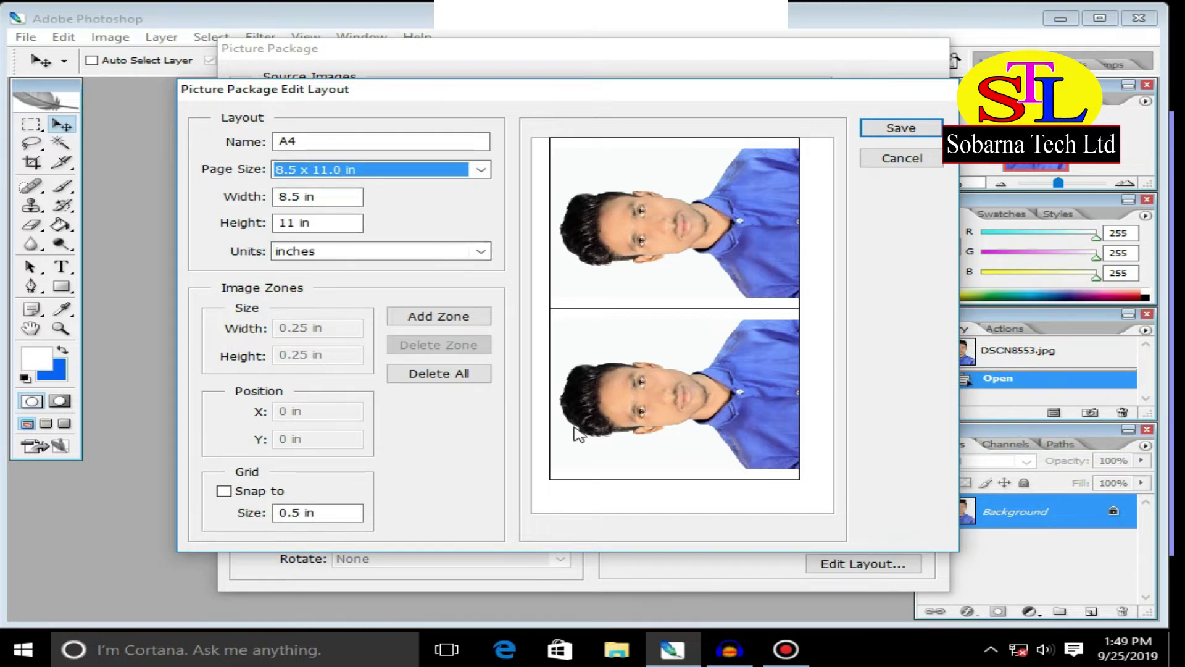
# Save the new layout in the Layouts presets folder under the file name A4.
pyautogui.click(899, 130)
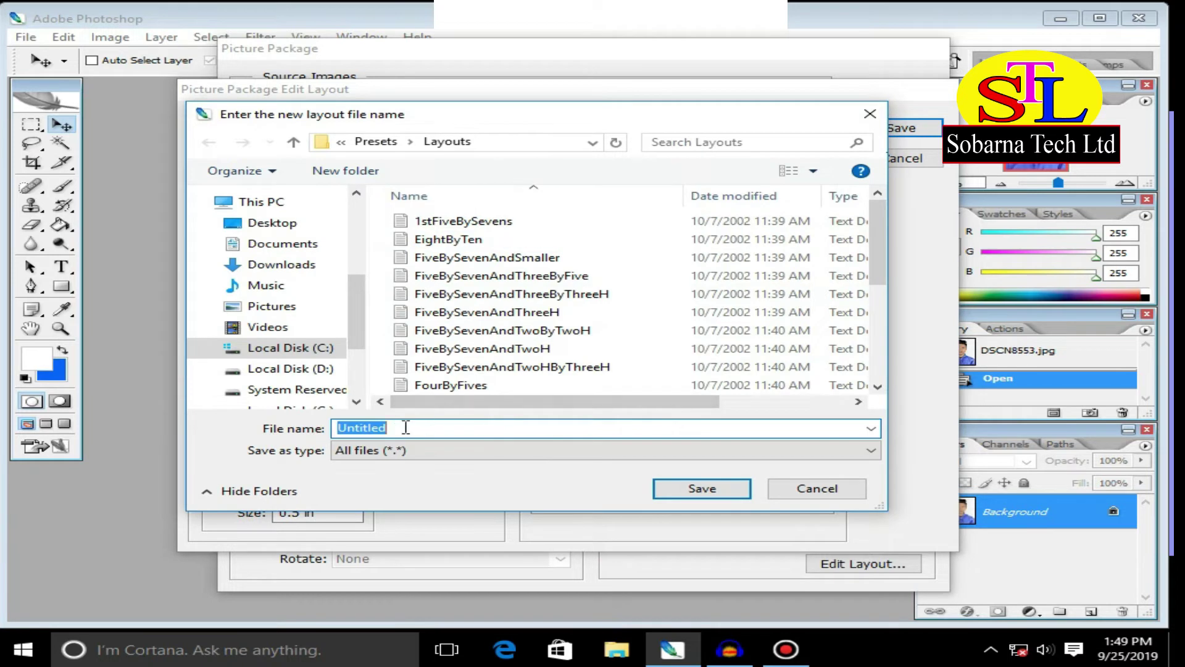
pyautogui.write('A')
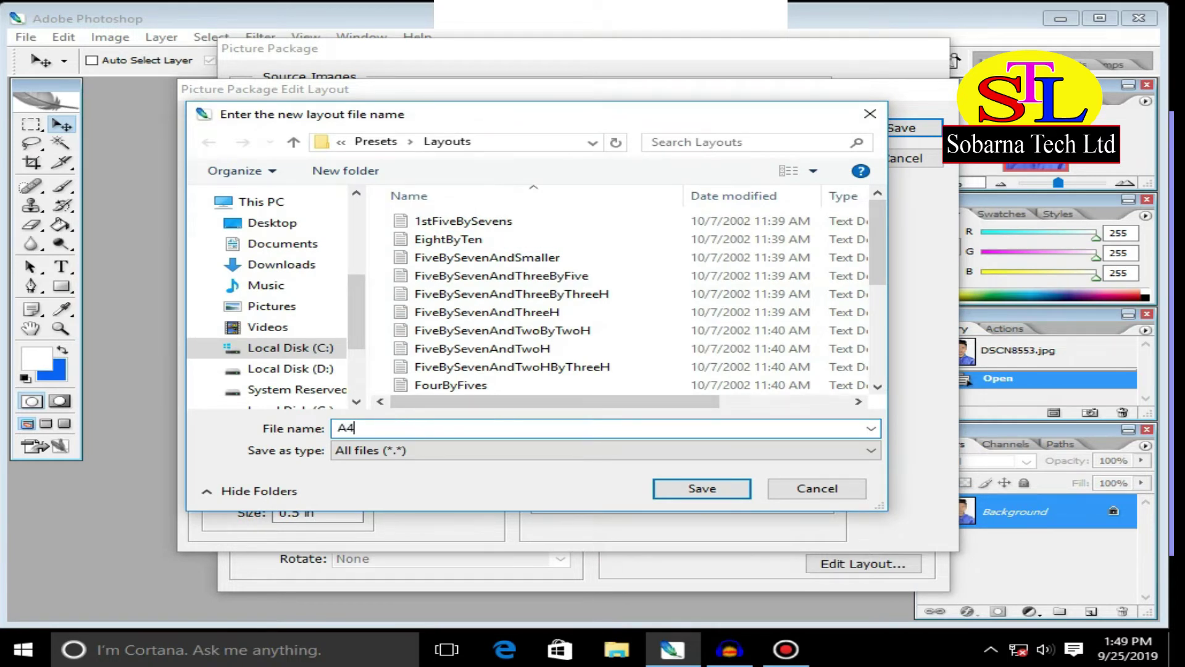
pyautogui.write('4')
pyautogui.click(710, 488)
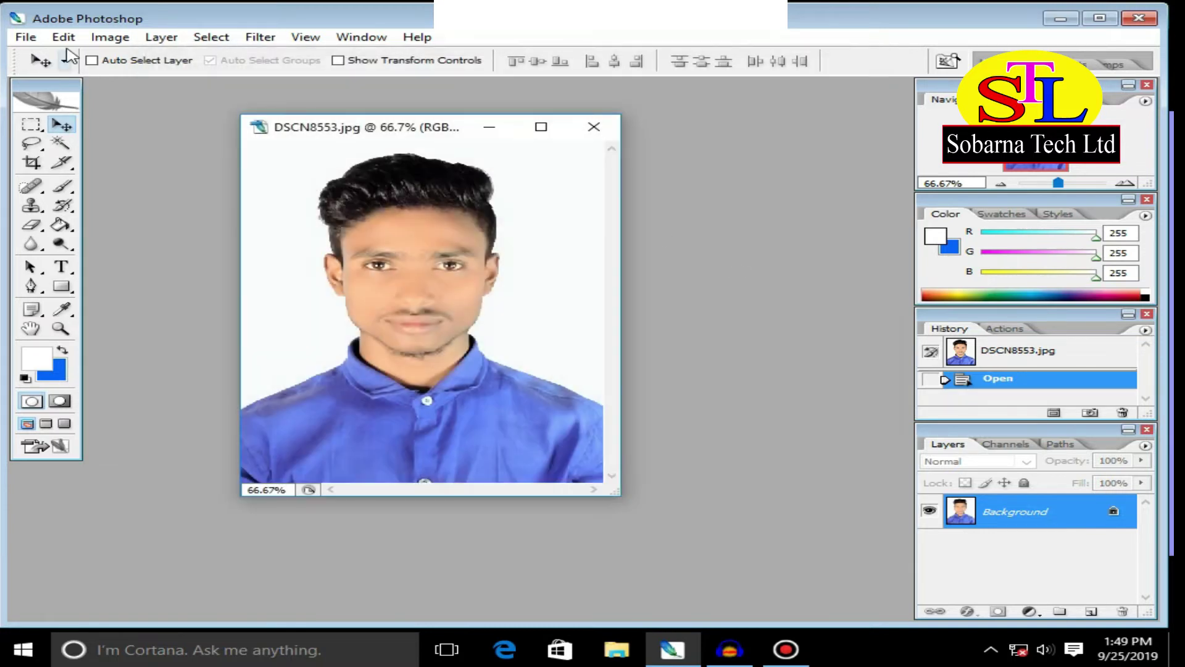
# Reopen Picture Package and choose the 8.5 x 11.0 in page size with the A4 layout.
pyautogui.click(26, 37)
pyautogui.moveTo(327, 378)
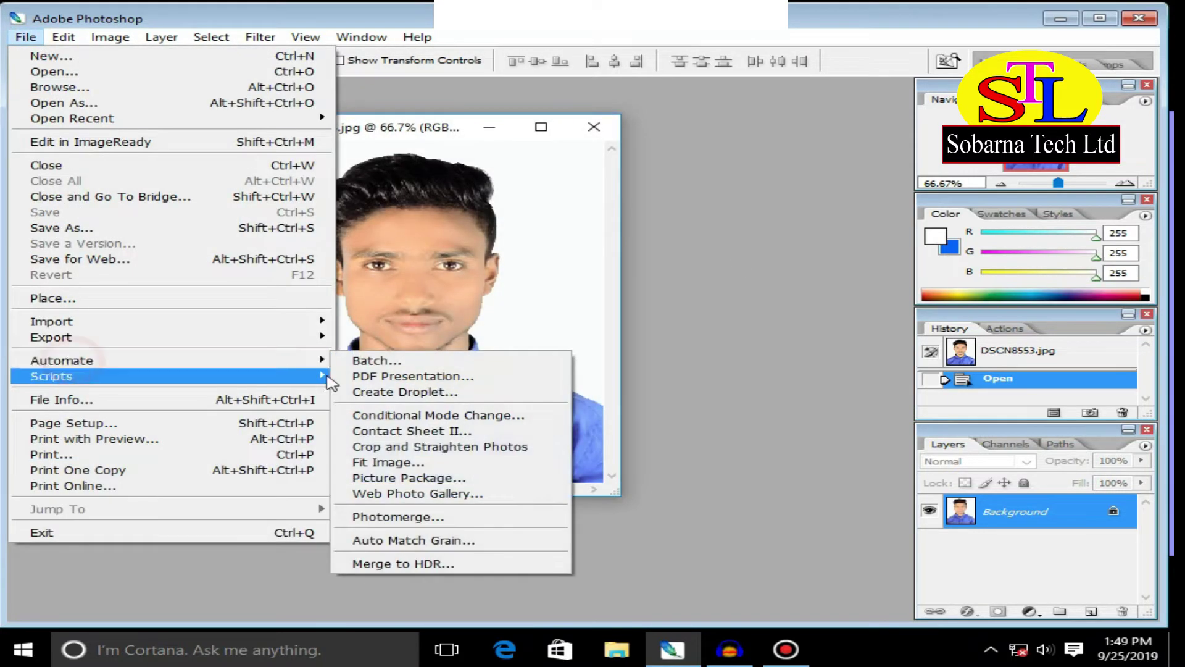
pyautogui.click(426, 477)
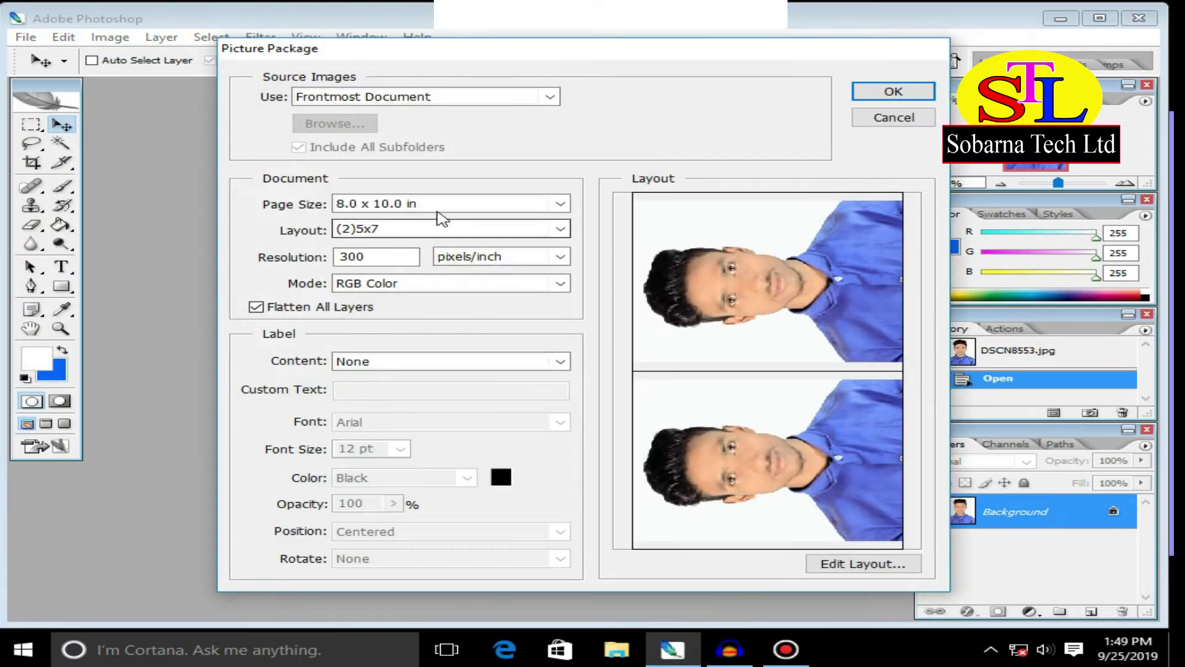
pyautogui.click(457, 203)
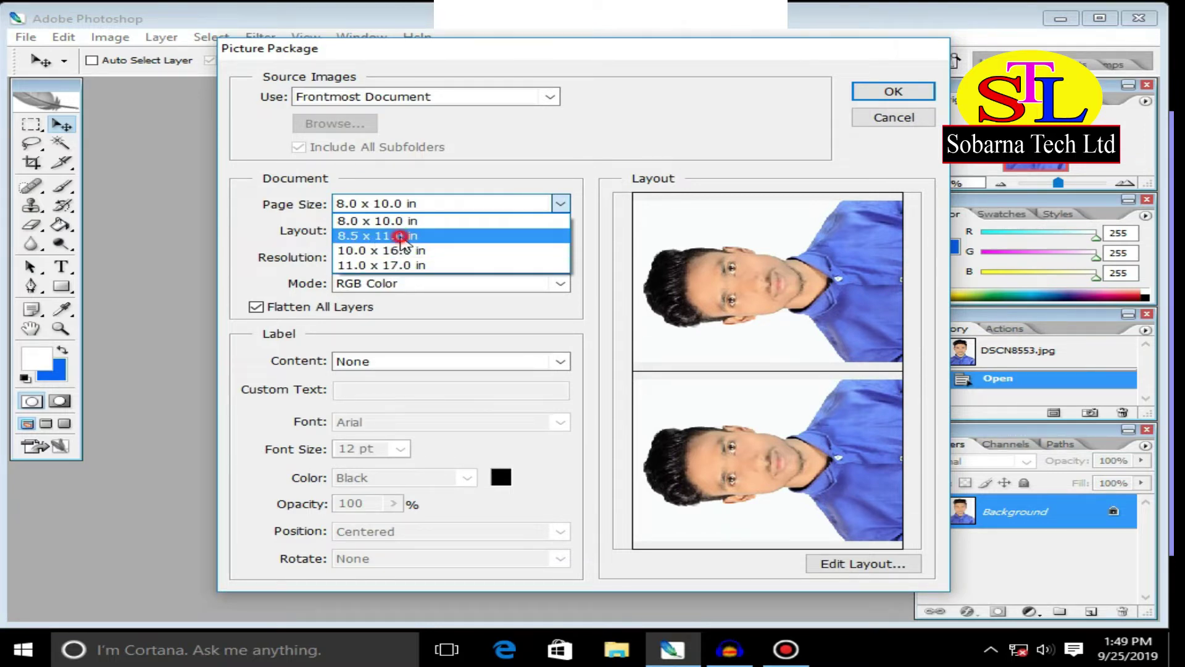
pyautogui.click(400, 235)
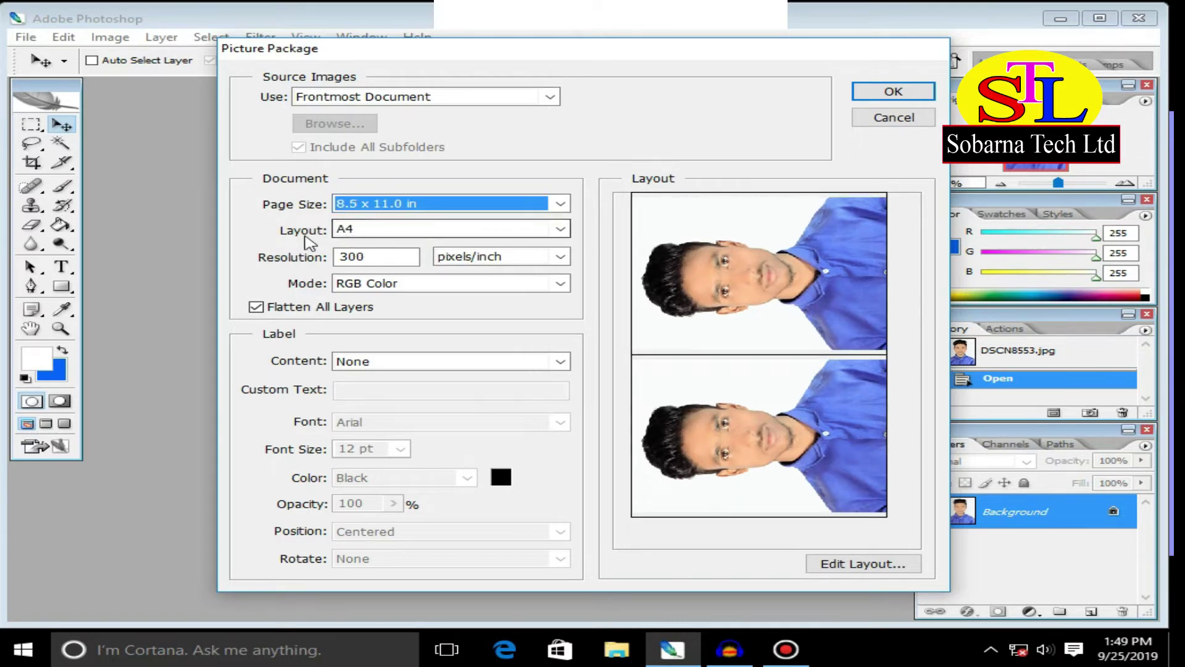
pyautogui.click(378, 229)
pyautogui.click(382, 231)
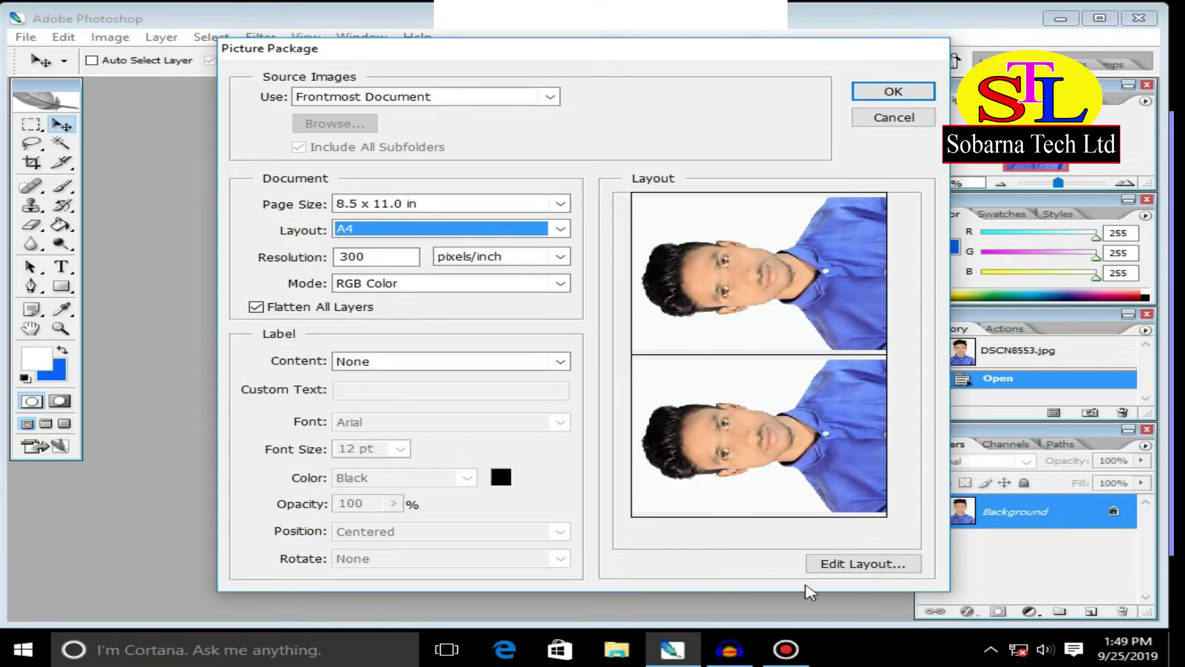
# Try to edit the A4 layout by removing its lower image zone, and cancel the layout editing.
pyautogui.click(844, 568)
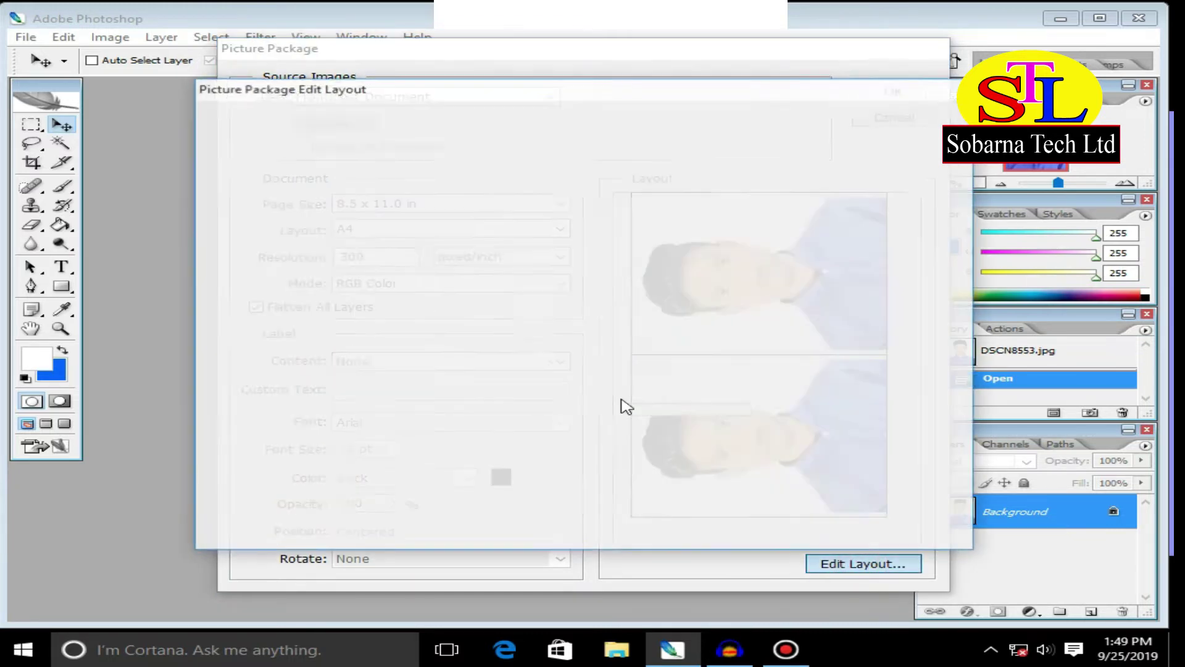
pyautogui.moveTo(503, 98); pyautogui.dragTo(500, 115)
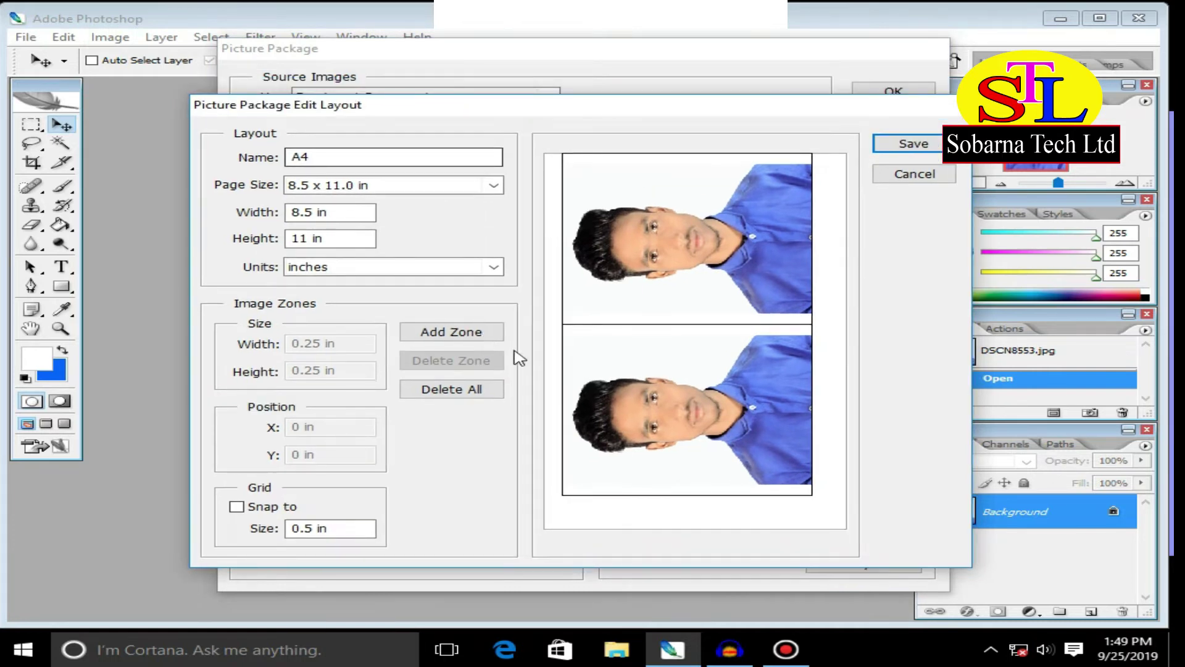
pyautogui.click(700, 273)
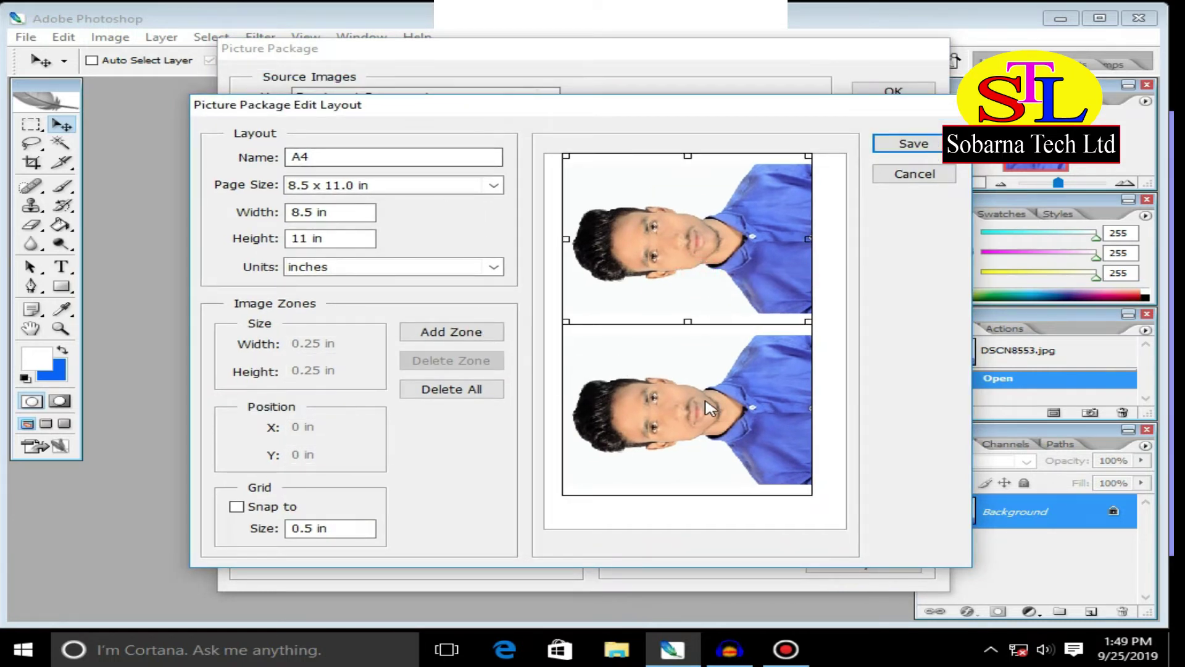
pyautogui.click(671, 398)
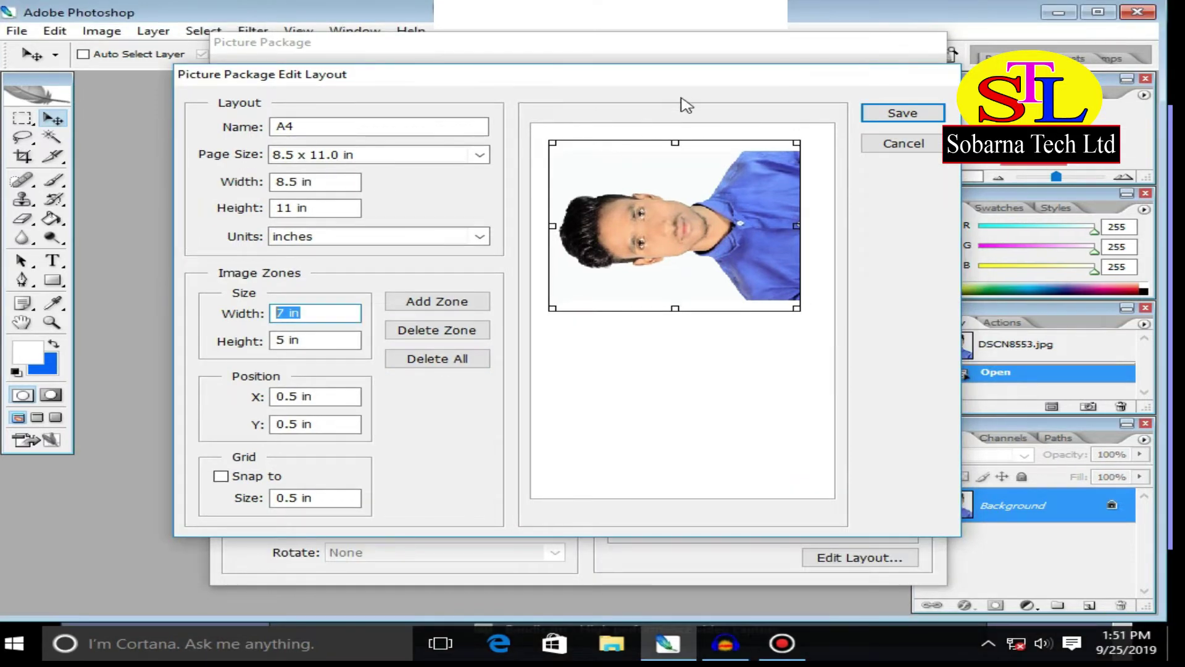
pyautogui.moveTo(664, 80); pyautogui.dragTo(586, 63)
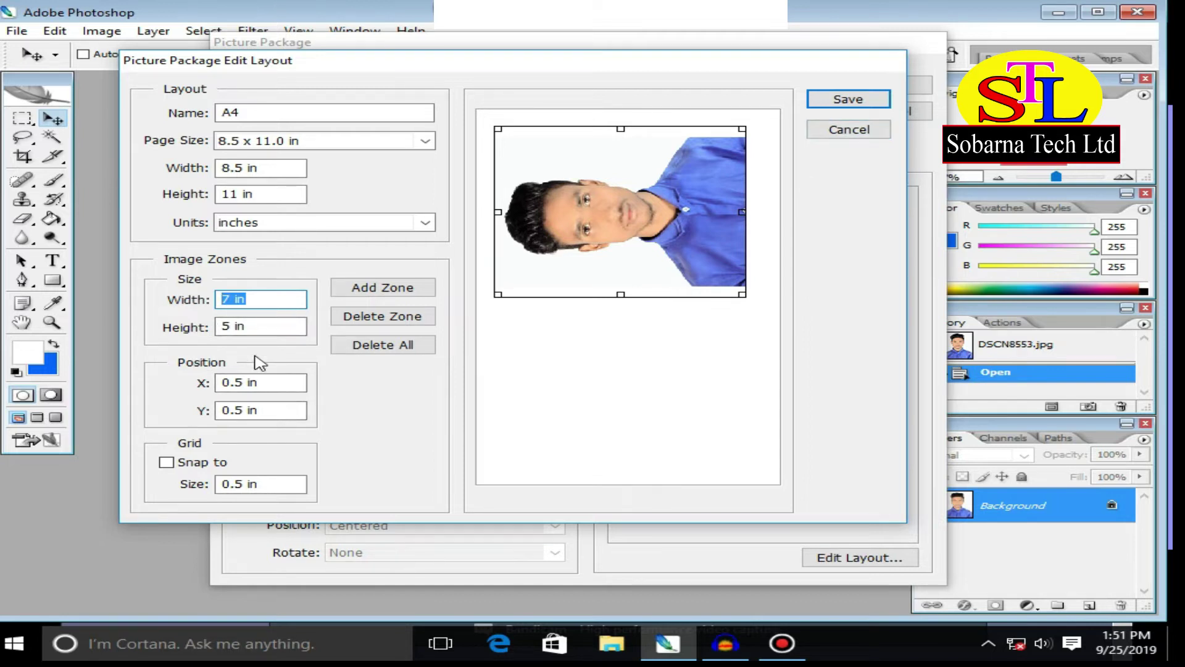
pyautogui.click(849, 129)
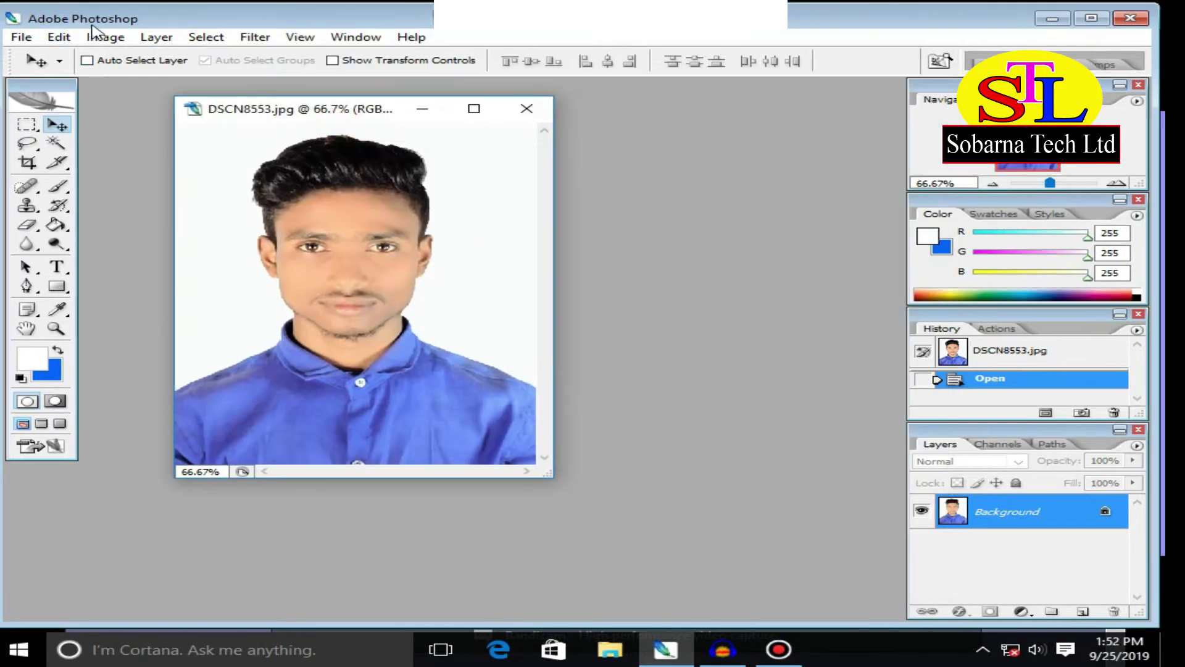
# Check the photo's document width and height in Image Size and close it without changes.
pyautogui.click(102, 38)
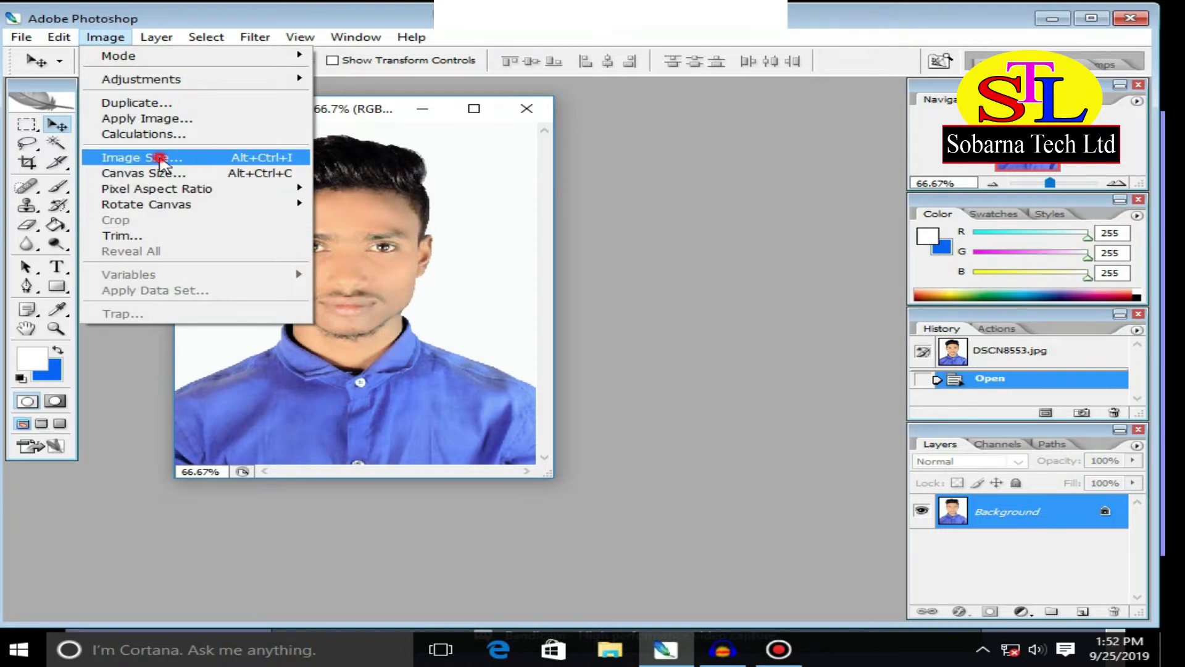
pyautogui.click(161, 159)
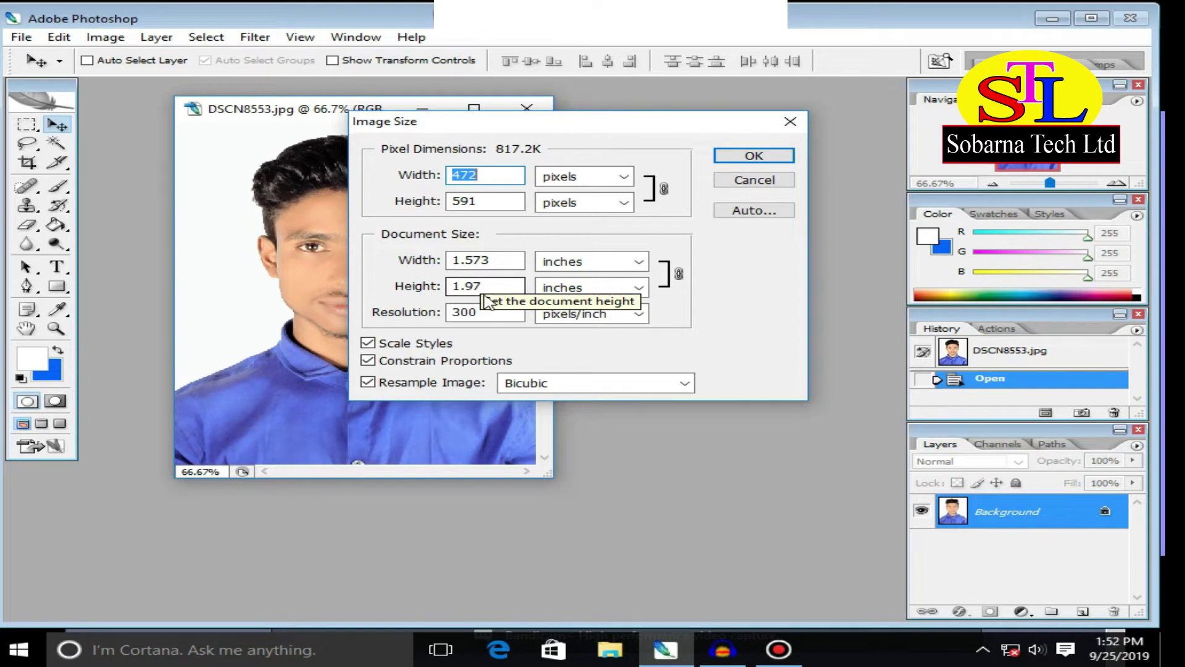
pyautogui.click(790, 121)
# Reopen Picture Package, choose the 8.5 x 11.0 in page size and open the A4 layout for editing.
pyautogui.click(21, 37)
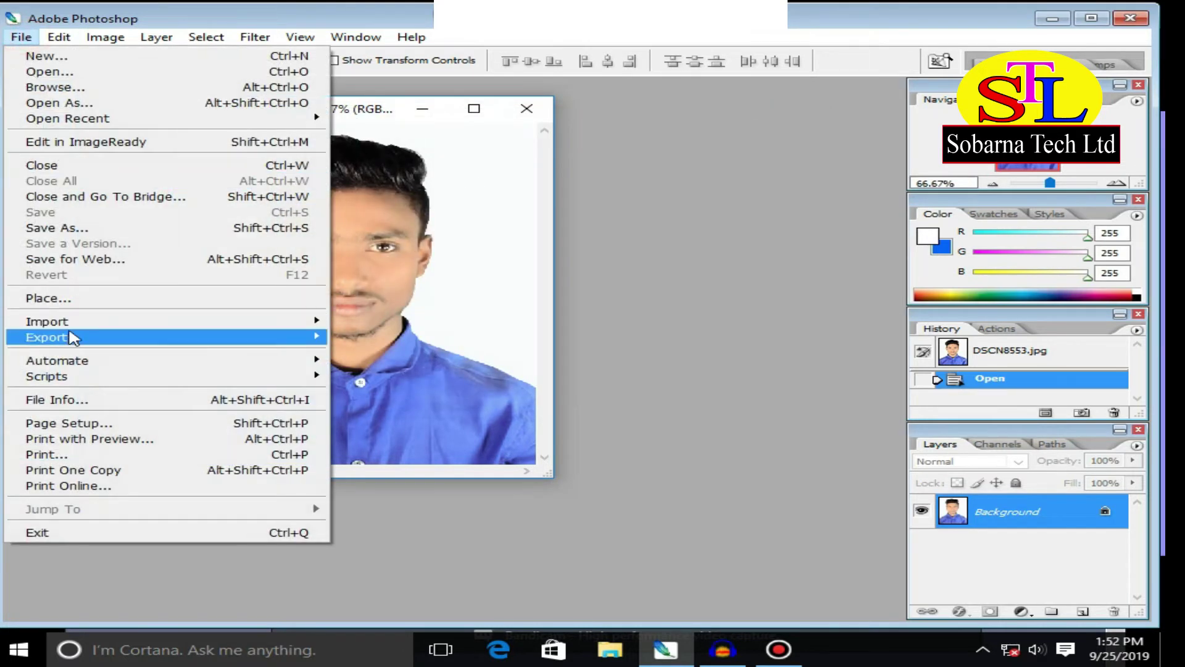
pyautogui.moveTo(70, 327)
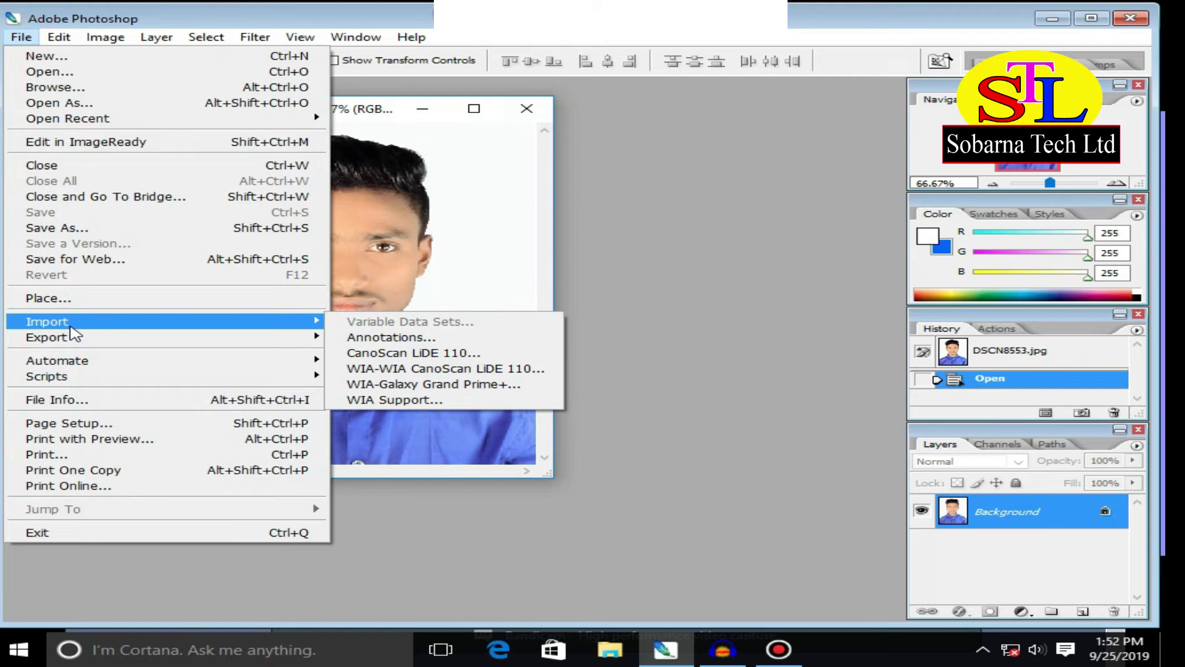
pyautogui.moveTo(79, 363)
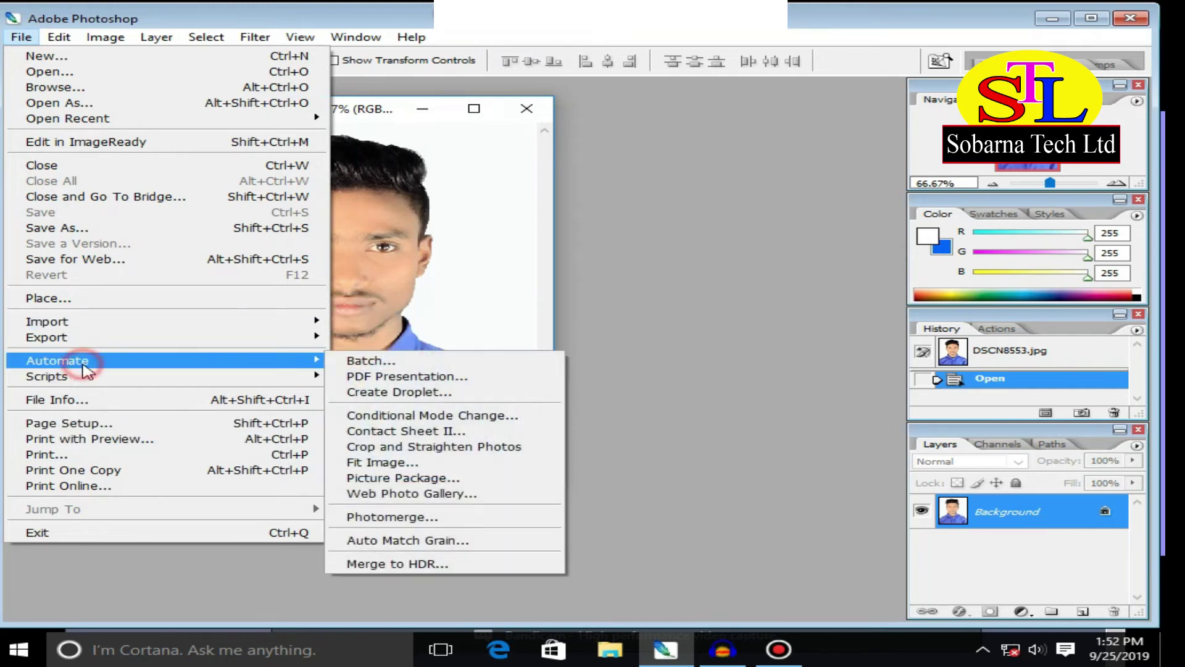
pyautogui.click(431, 494)
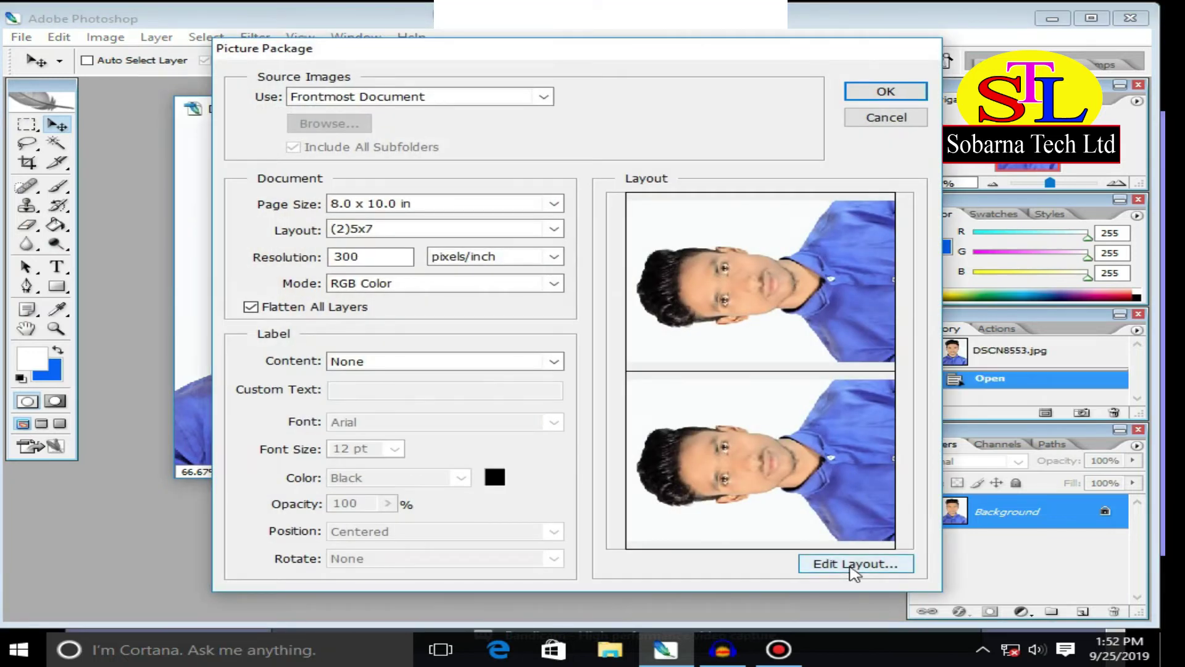
pyautogui.click(433, 205)
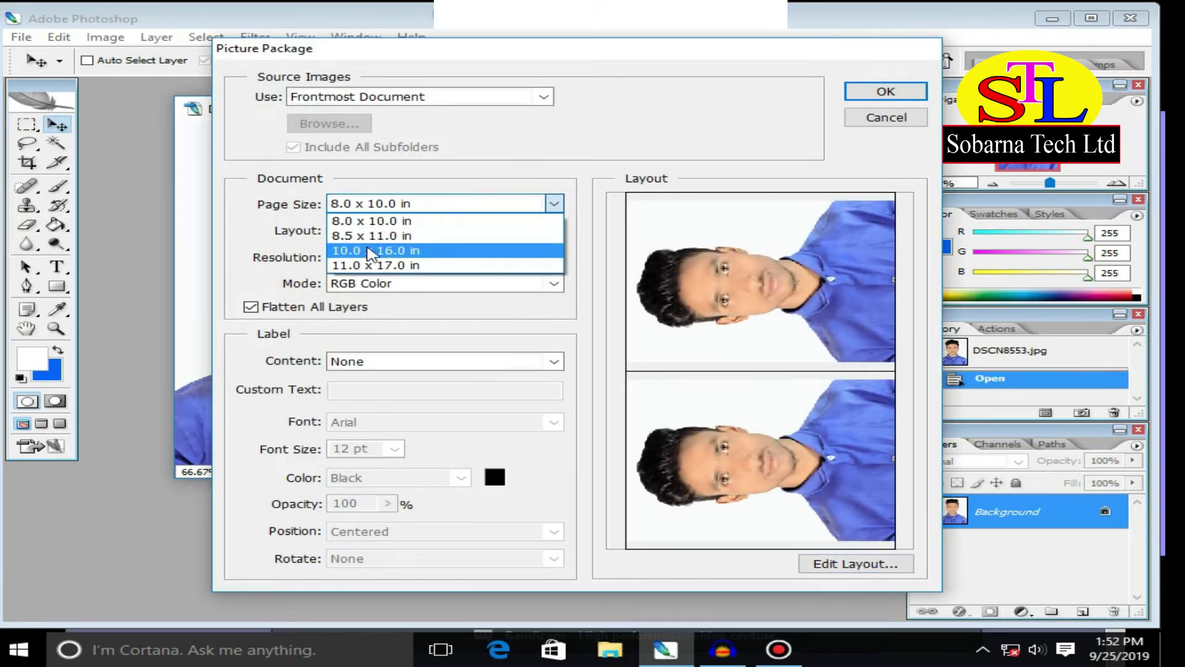
pyautogui.click(373, 235)
pyautogui.click(852, 563)
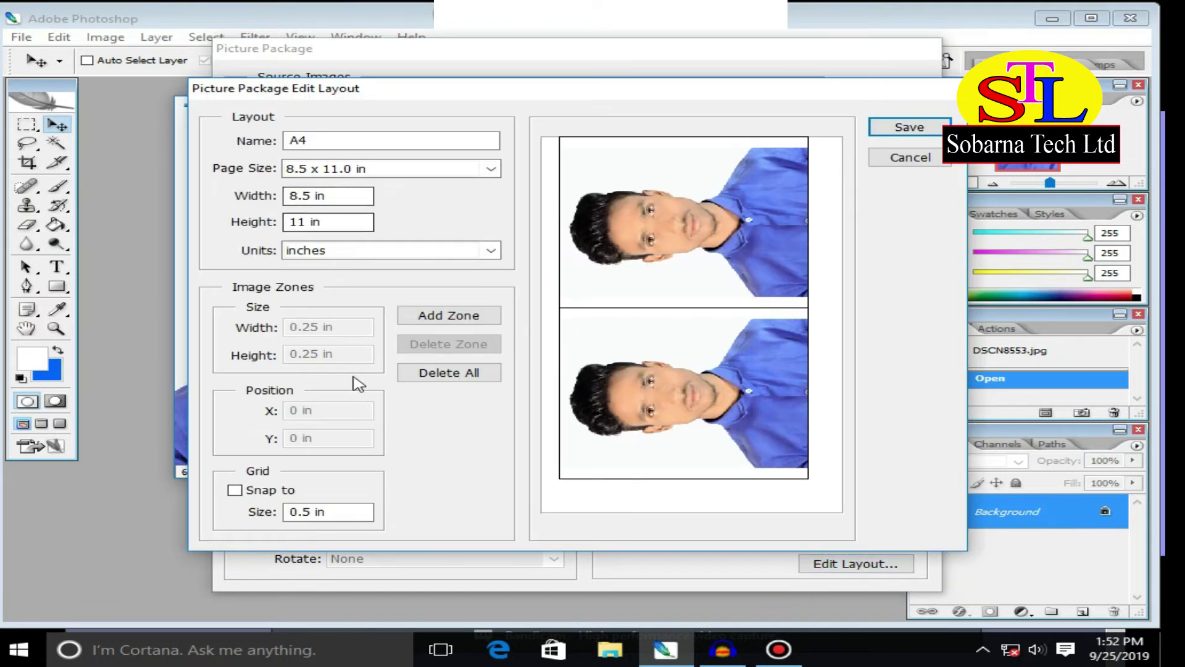
# Delete the lower image zone and resize the remaining zone to 1.573 in wide and 1.97 in high.
pyautogui.click(711, 349)
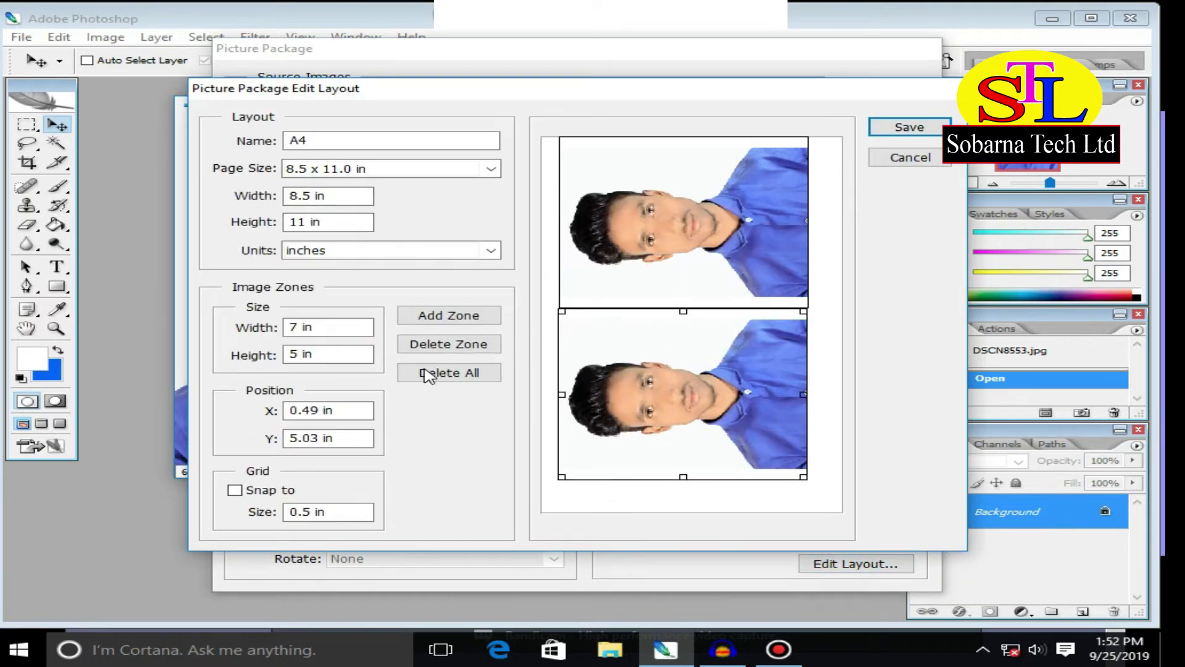
pyautogui.click(448, 344)
pyautogui.click(710, 213)
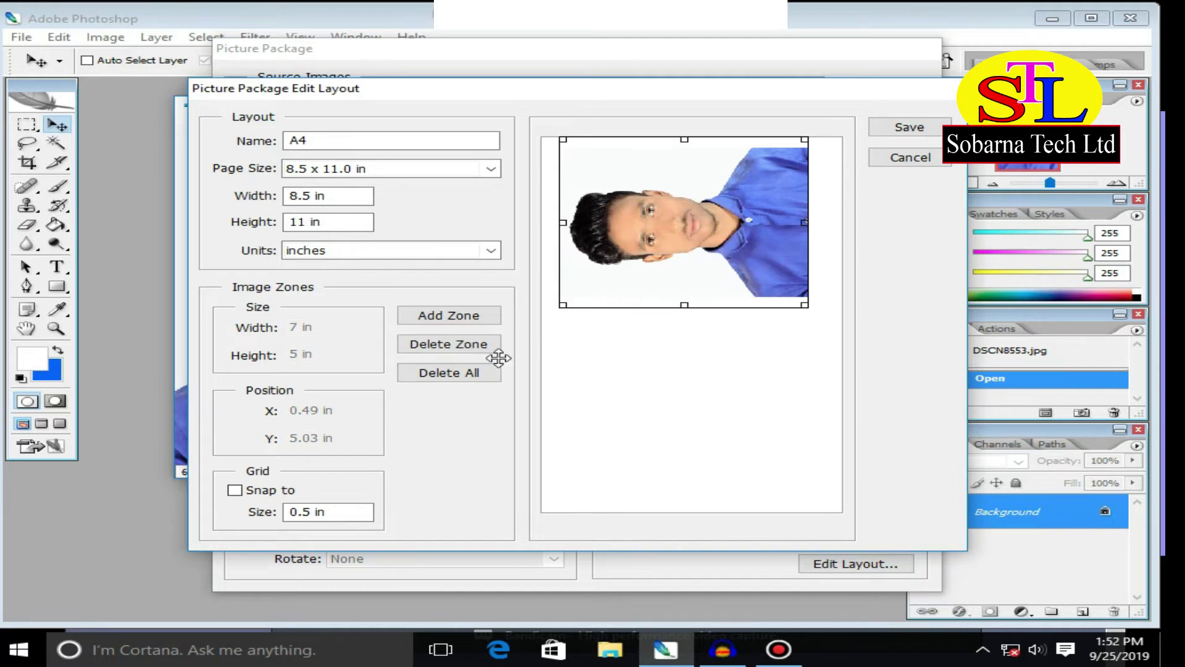
pyautogui.doubleClick(344, 324)
pyautogui.write('1')
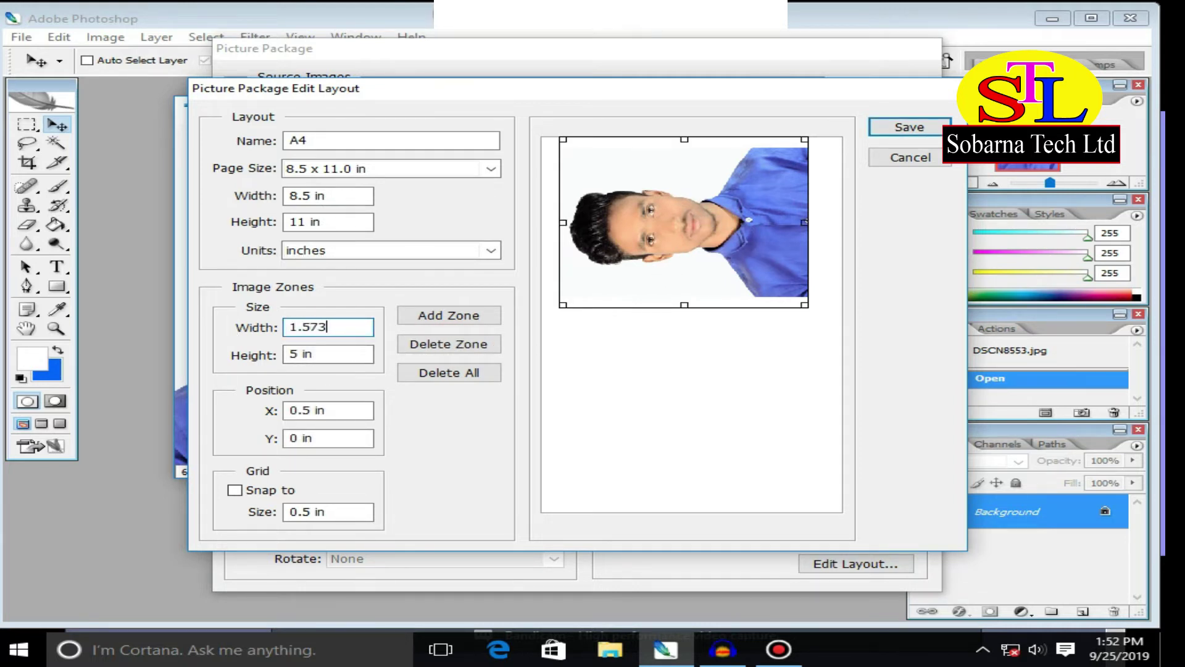
pyautogui.write('.573')
pyautogui.press('Tab')
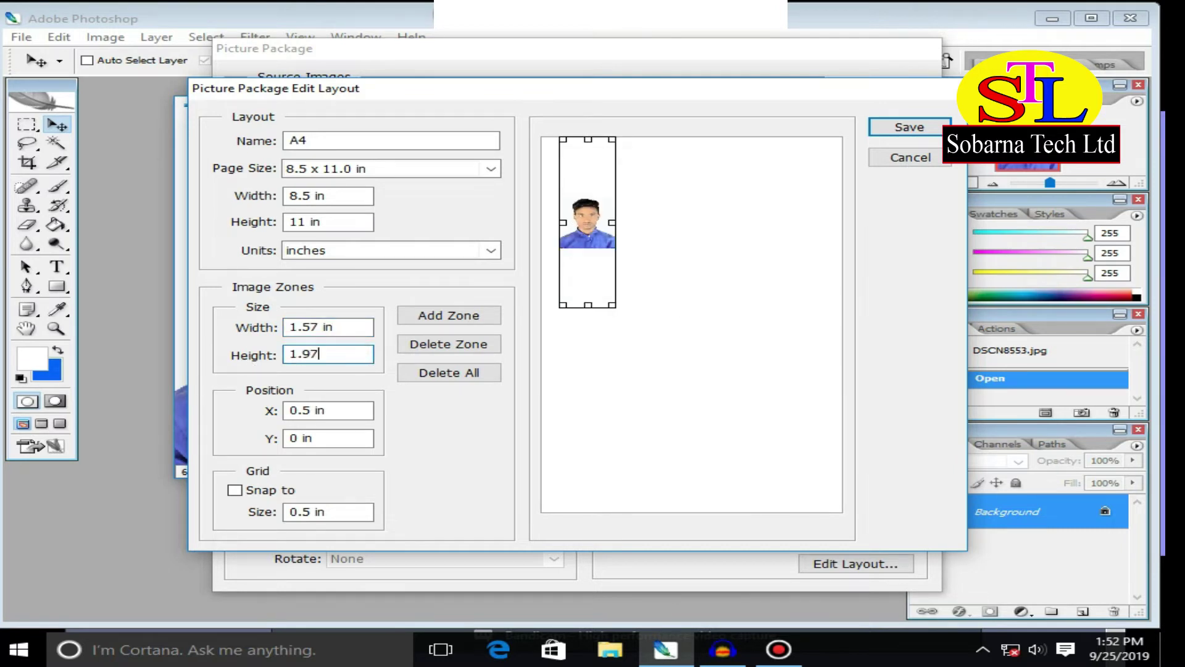
pyautogui.click(607, 376)
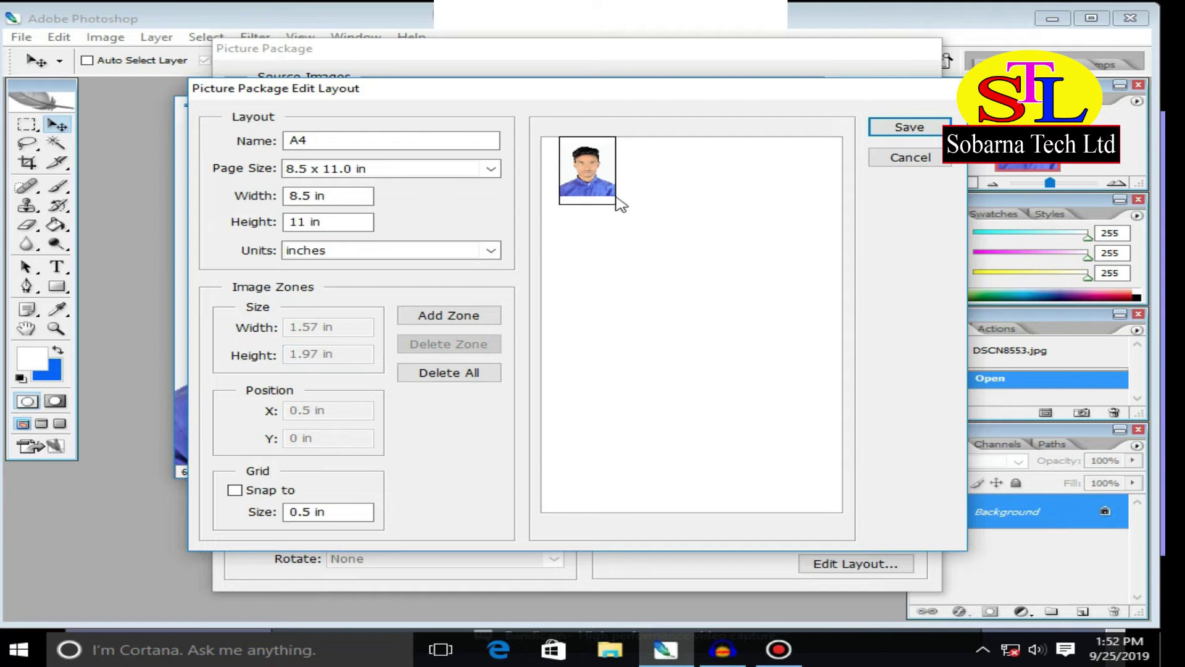
# Move the image zone into the page's upper-left corner, at about X 0.33 in and Y 0.28 in.
pyautogui.moveTo(594, 177)
pyautogui.mouseDown()
pyautogui.moveTo(590, 189)
pyautogui.moveTo(581, 178)
pyautogui.mouseUp()
pyautogui.click(600, 279)
pyautogui.click(630, 261)
pyautogui.click(581, 179)
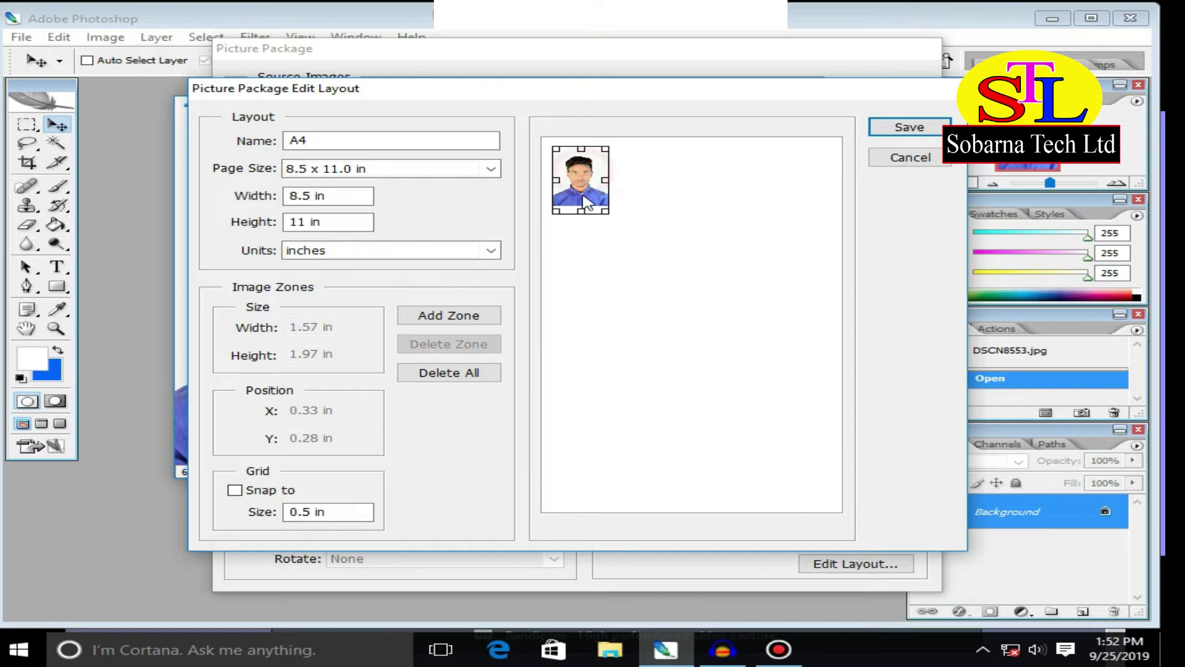
# Add a second image zone and size it to 1.57 in wide by 1.97 in high.
pyautogui.click(462, 321)
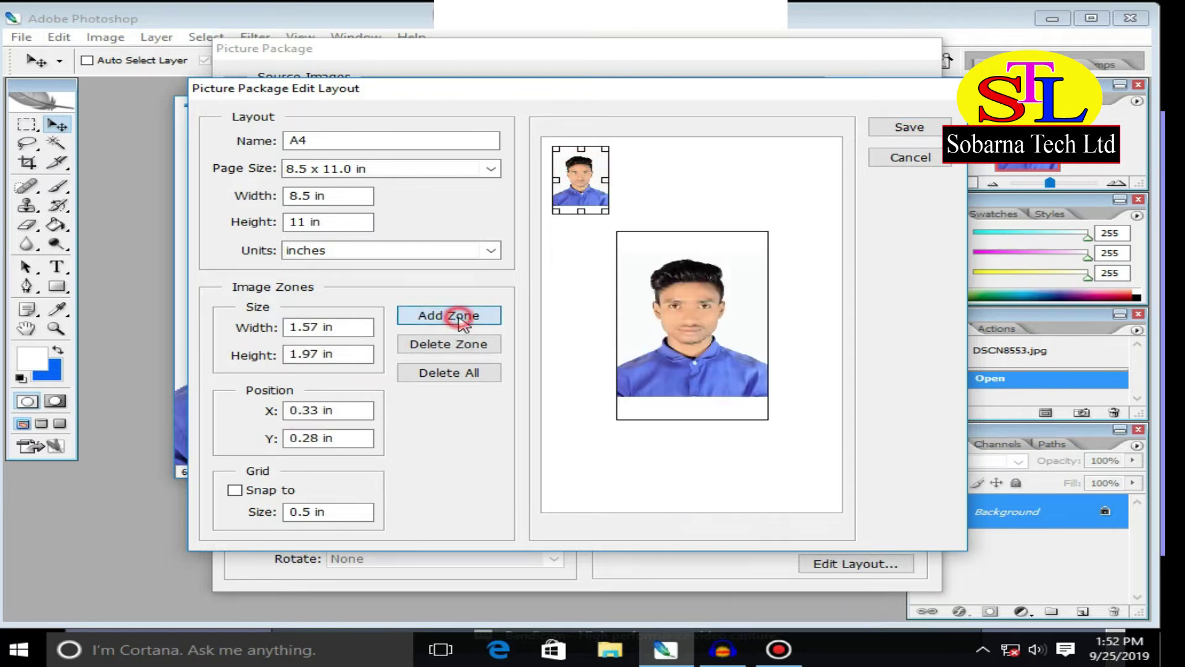
pyautogui.click(696, 330)
pyautogui.moveTo(344, 328); pyautogui.dragTo(138, 327)
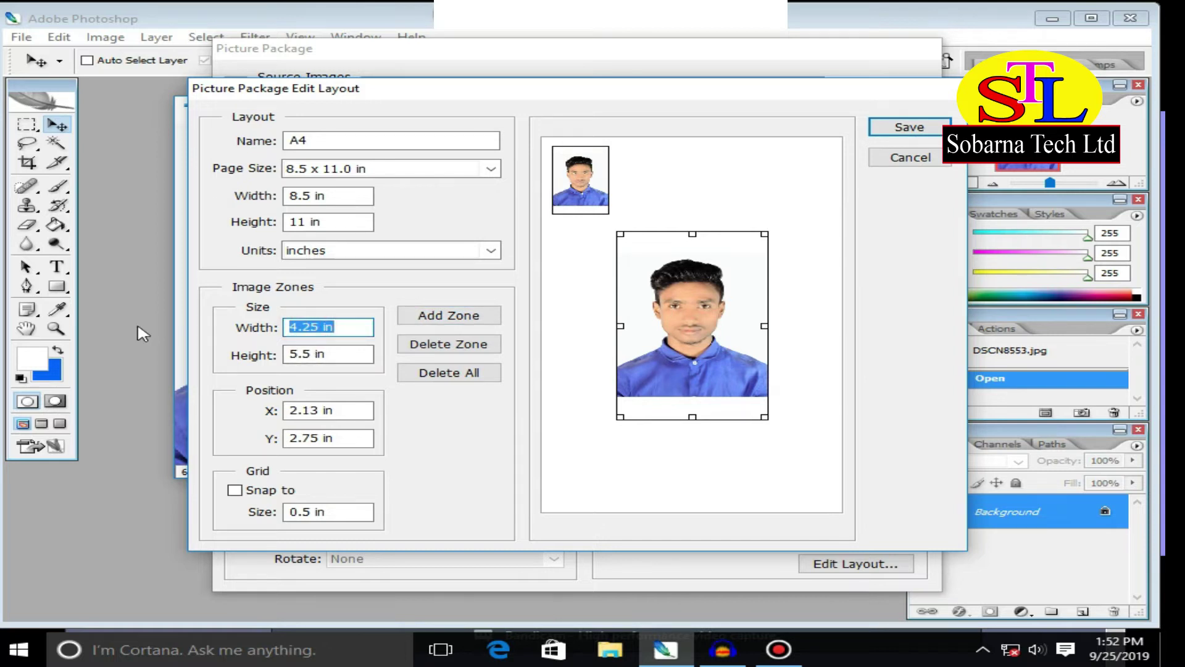
pyautogui.write('1')
pyautogui.moveTo(339, 354); pyautogui.dragTo(232, 353)
pyautogui.write('1')
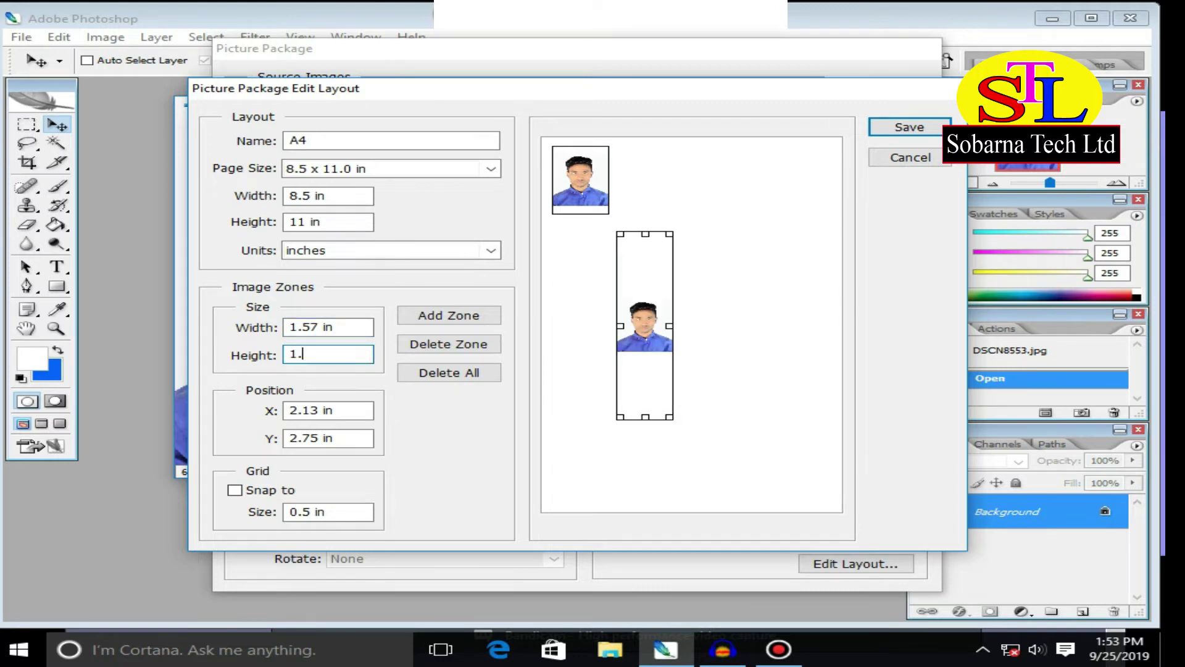
pyautogui.click(752, 370)
# Place the second zone just right of the first, at about X 2.22 in and Y 0.28 in.
pyautogui.moveTo(653, 284); pyautogui.dragTo(652, 205)
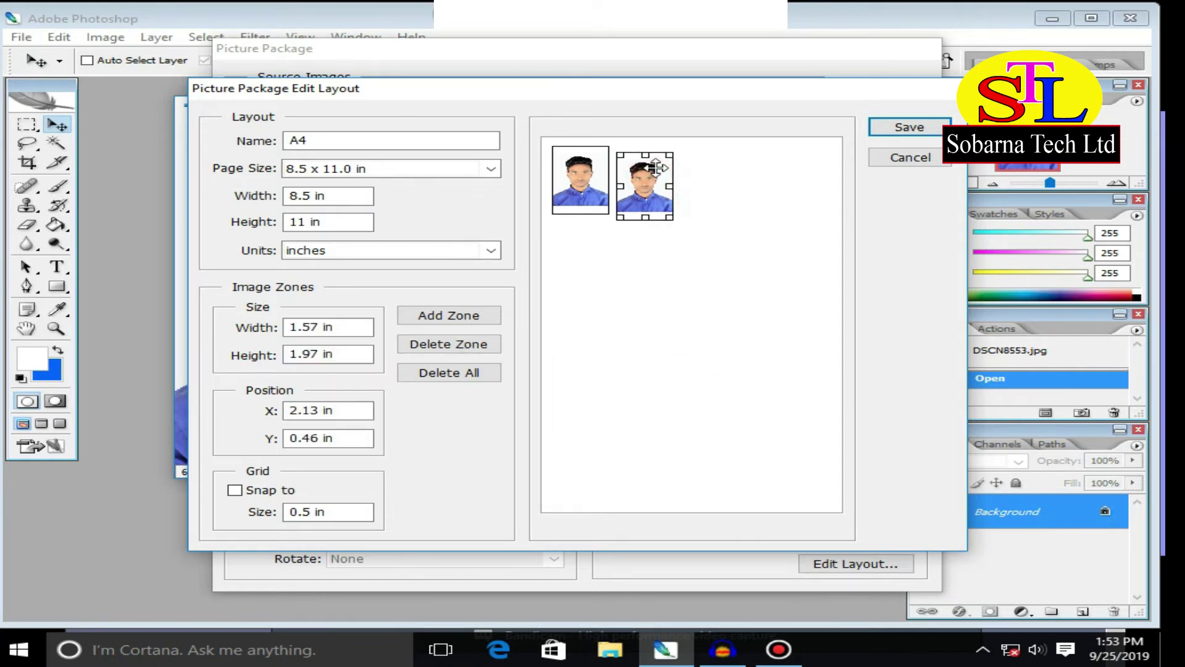
pyautogui.moveTo(655, 176); pyautogui.dragTo(651, 178)
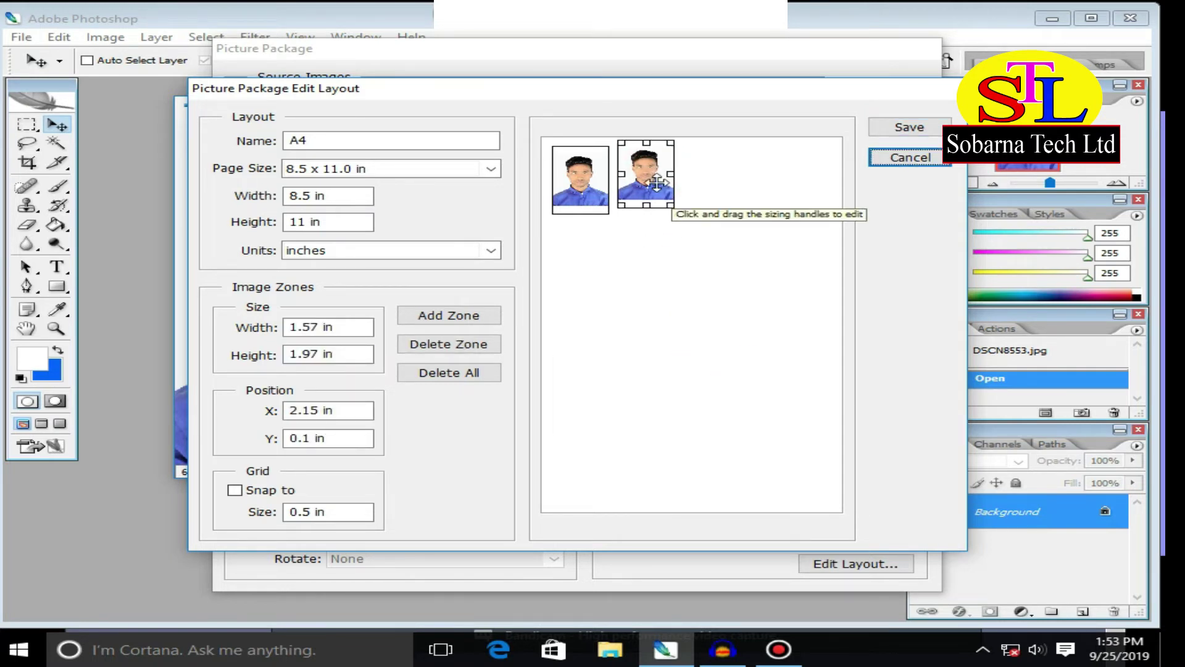
pyautogui.moveTo(650, 177); pyautogui.dragTo(654, 183)
pyautogui.click(707, 295)
# Add a third image zone and size it to 1.57 in wide by 1.97 in high.
pyautogui.click(450, 315)
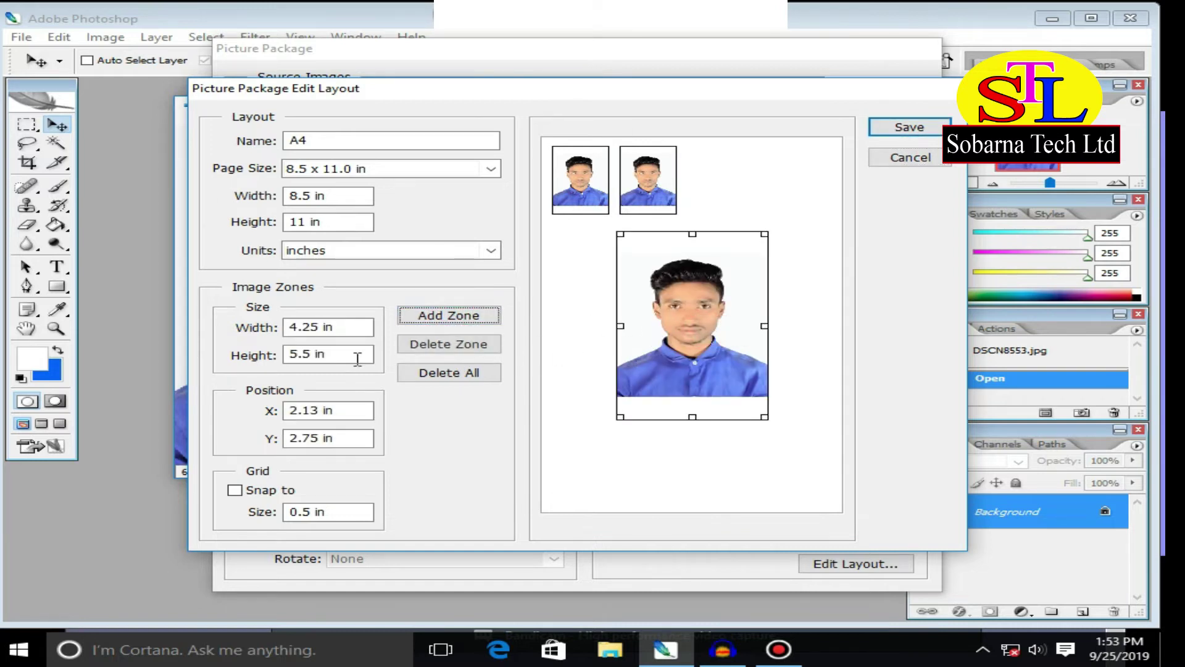
pyautogui.moveTo(346, 328); pyautogui.dragTo(233, 333)
pyautogui.press('BackSpace')
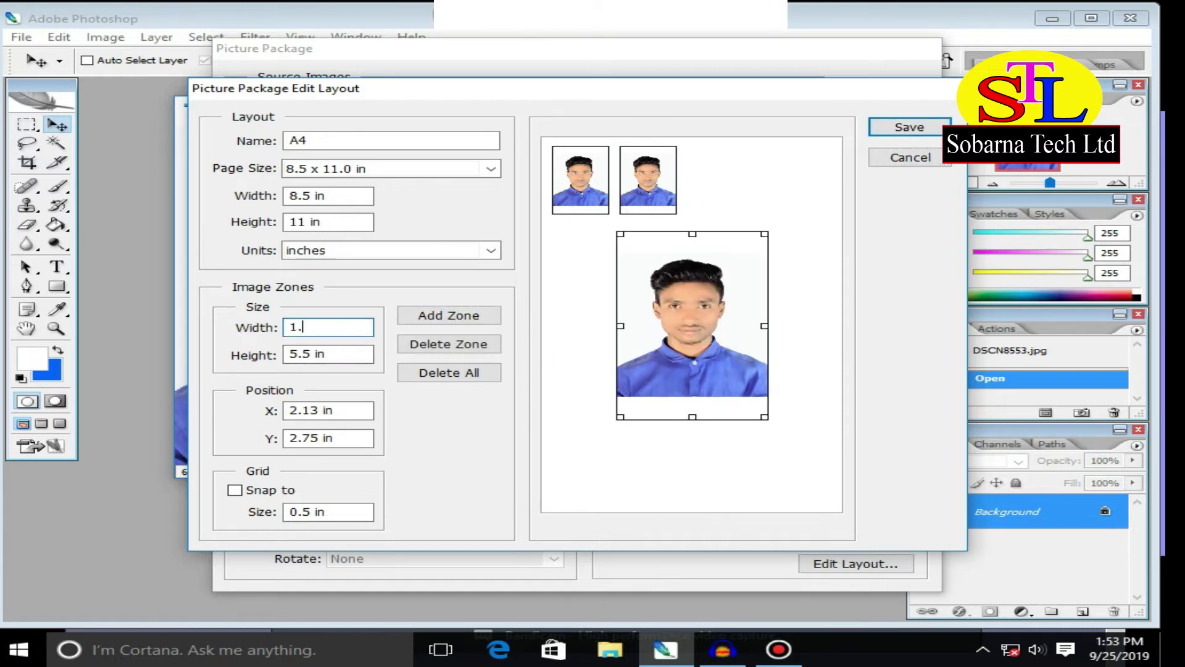
pyautogui.click(343, 353)
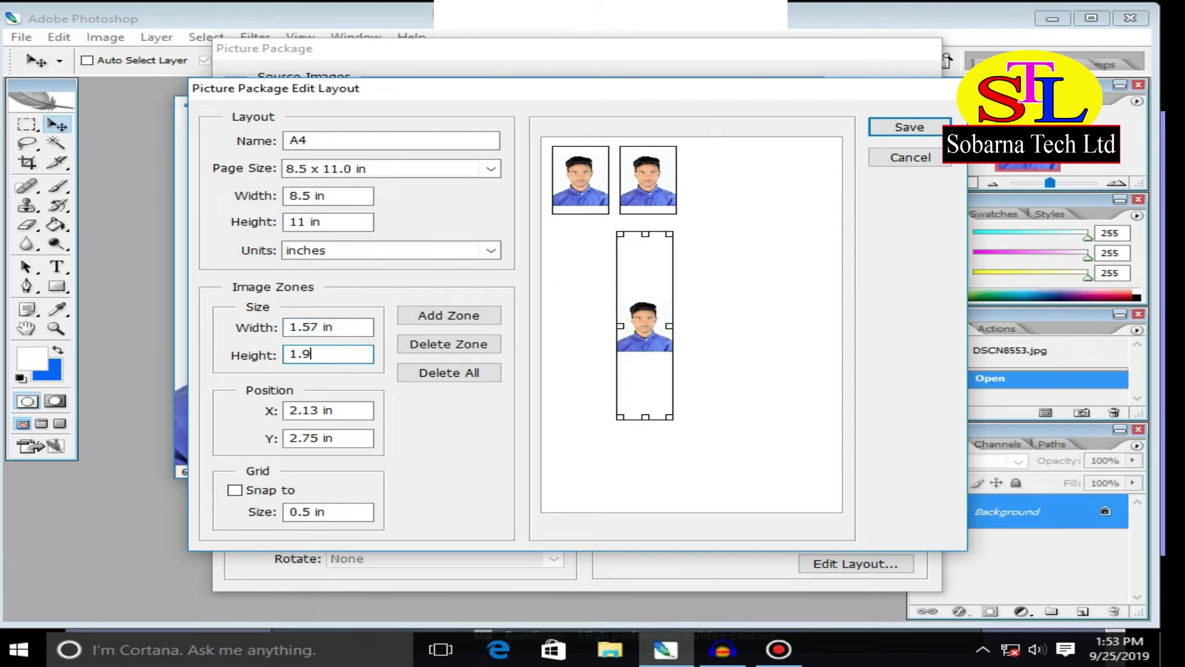
pyautogui.click(750, 400)
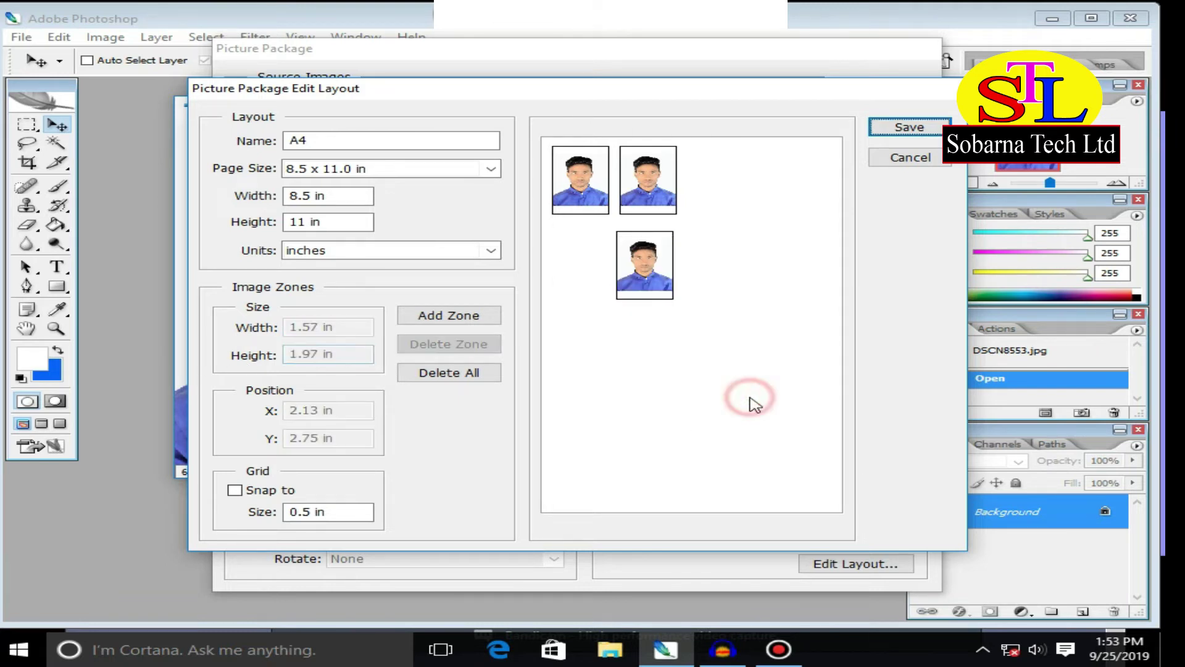
# Move the third zone into the row beside the second, at about X 4.18 in and Y 0.26 in.
pyautogui.click(666, 272)
pyautogui.moveTo(667, 271); pyautogui.dragTo(723, 189)
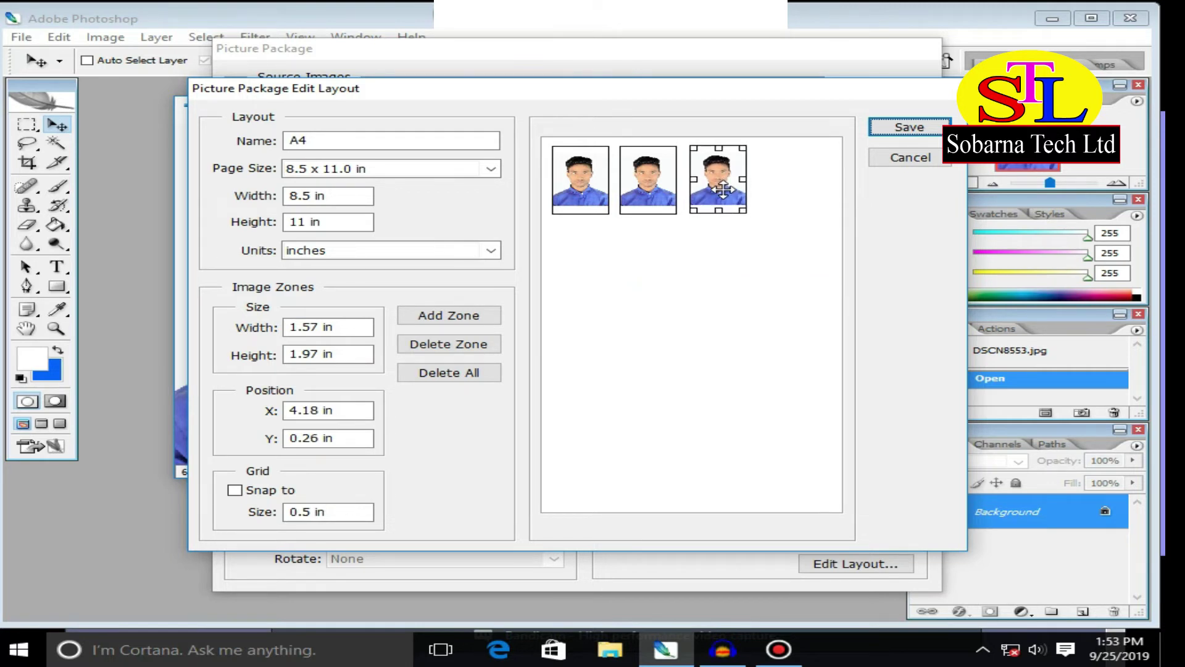
pyautogui.click(662, 364)
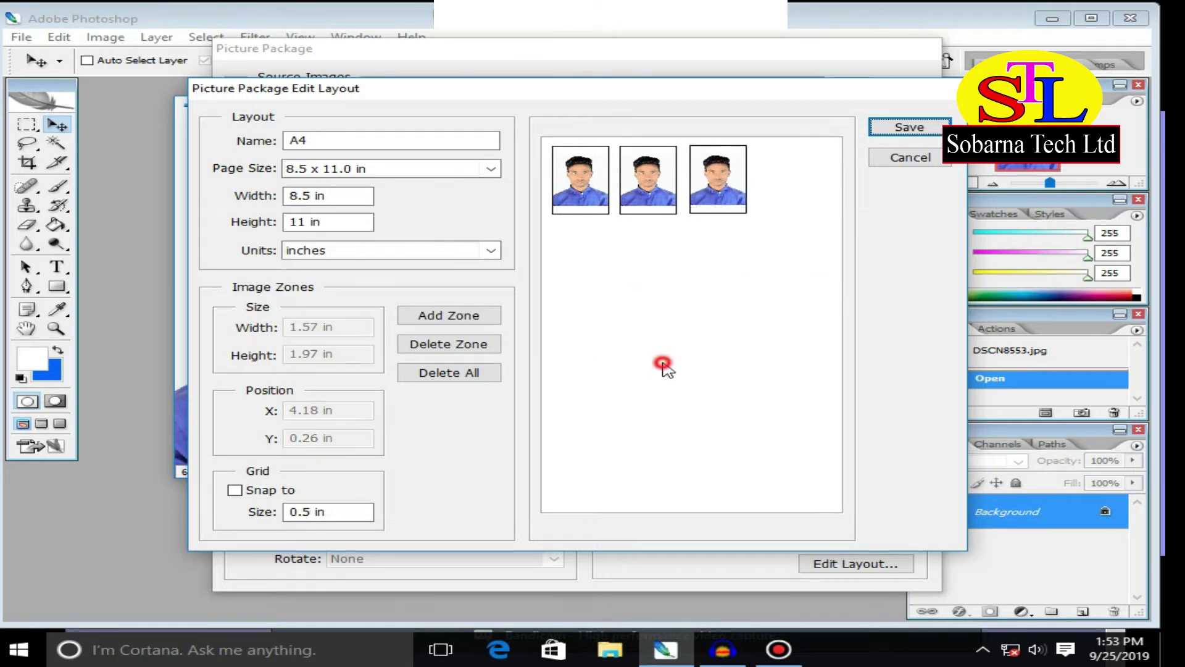
# Add a fourth image zone and size it to 1.573 in wide by 1.97 in high.
pyautogui.click(456, 314)
pyautogui.click(719, 347)
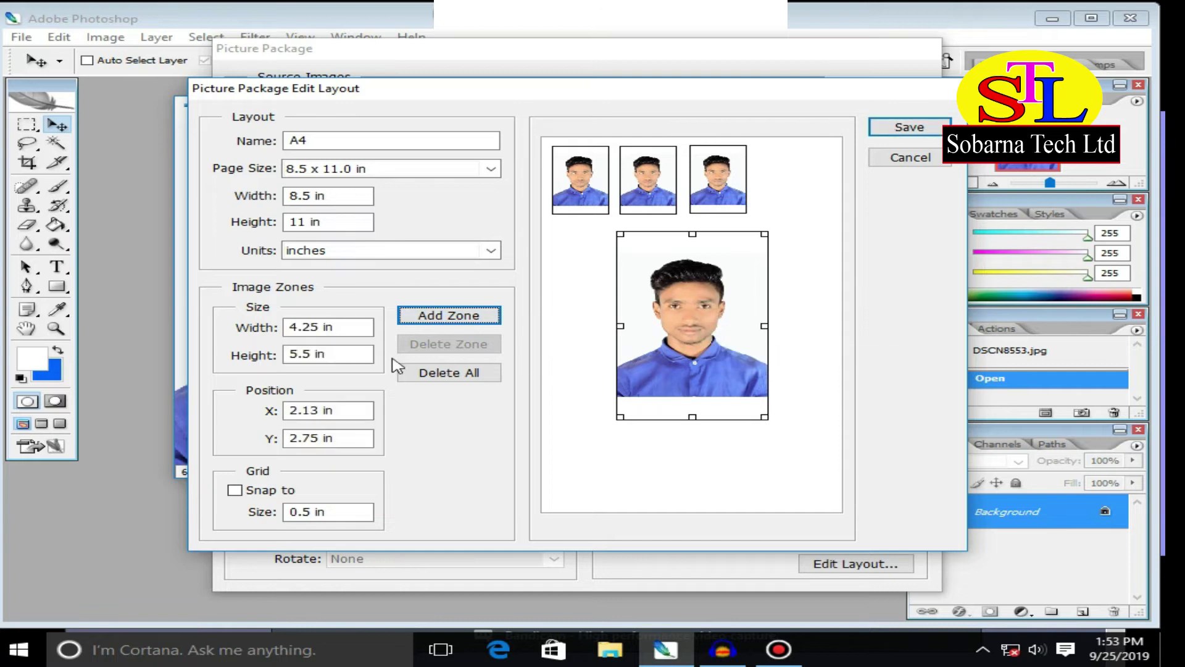
pyautogui.doubleClick(344, 324)
pyautogui.write('1')
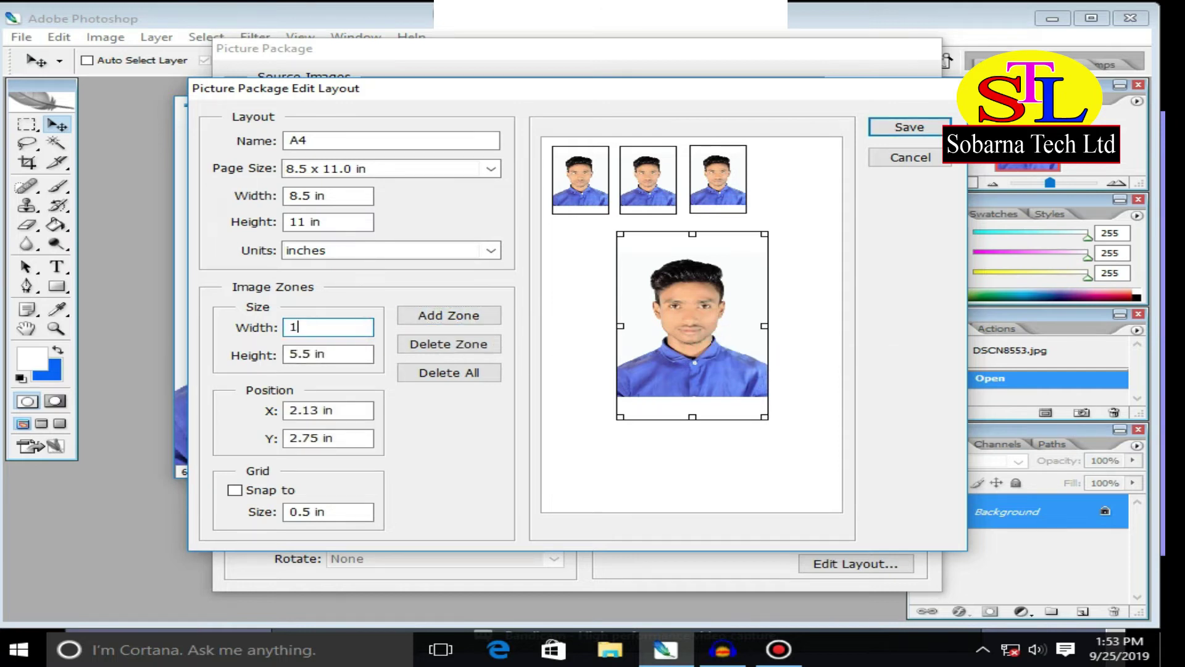
pyautogui.write('.573')
pyautogui.doubleClick(321, 354)
pyautogui.write('1.9')
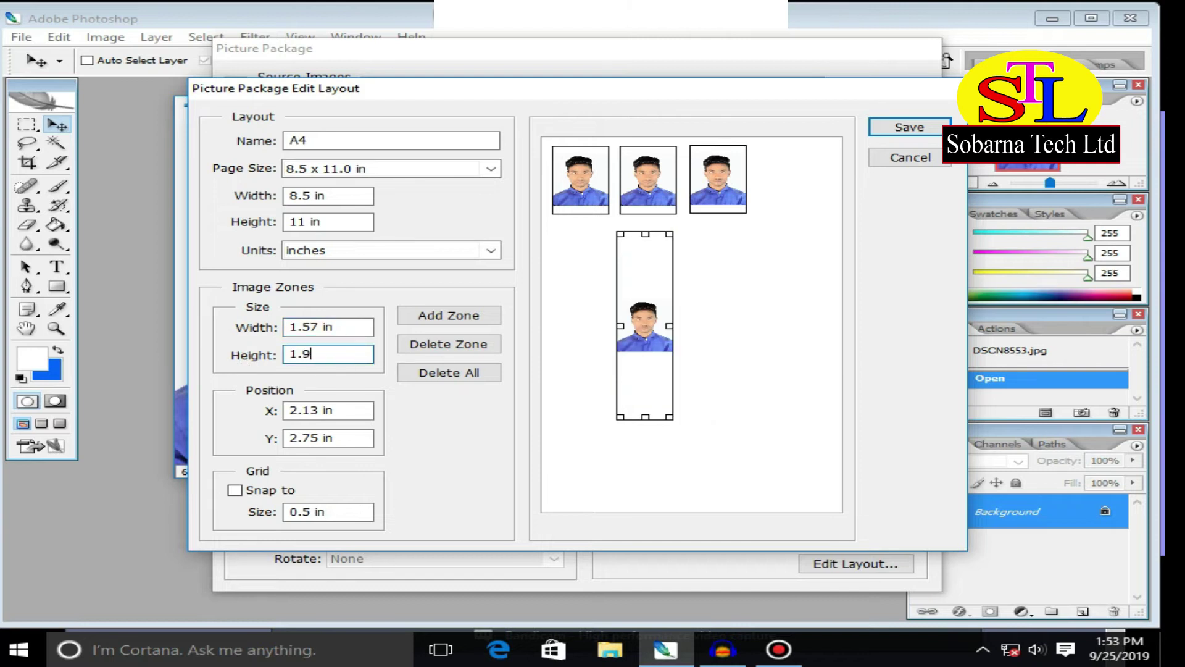
pyautogui.click(767, 310)
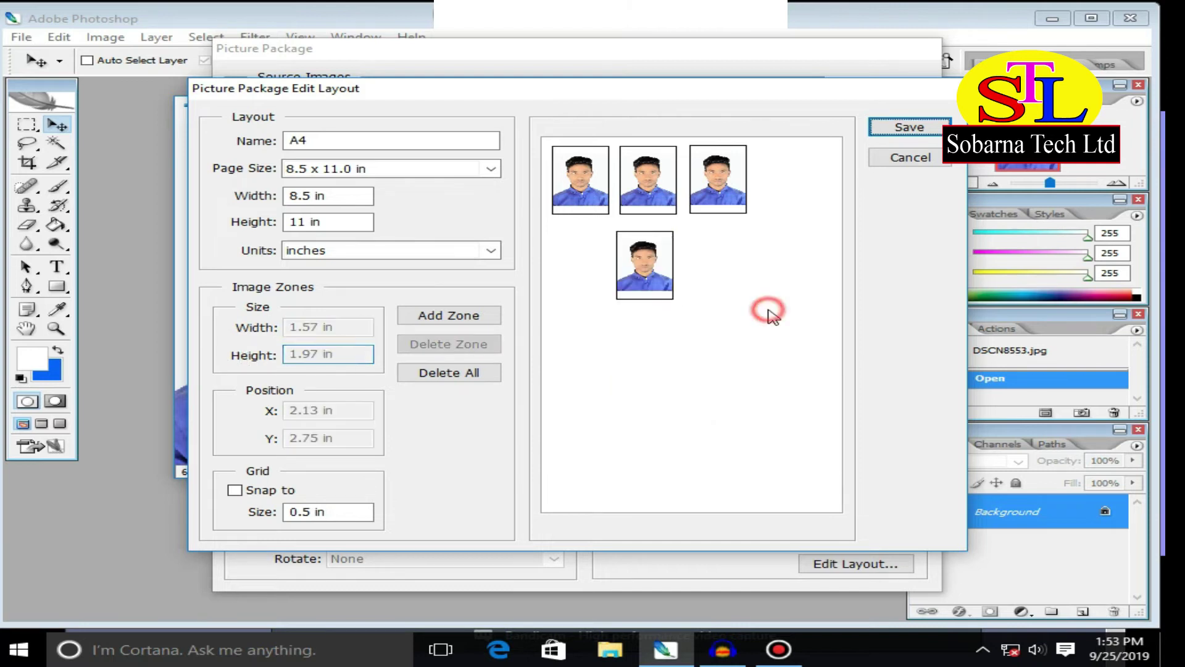
# Move the fourth zone to the right end of the row, at about X 6.13 in and Y 0.26 in.
pyautogui.click(651, 267)
pyautogui.moveTo(651, 267); pyautogui.dragTo(784, 183)
pyautogui.click(753, 275)
pyautogui.click(783, 185)
pyautogui.moveTo(783, 191); pyautogui.dragTo(784, 191)
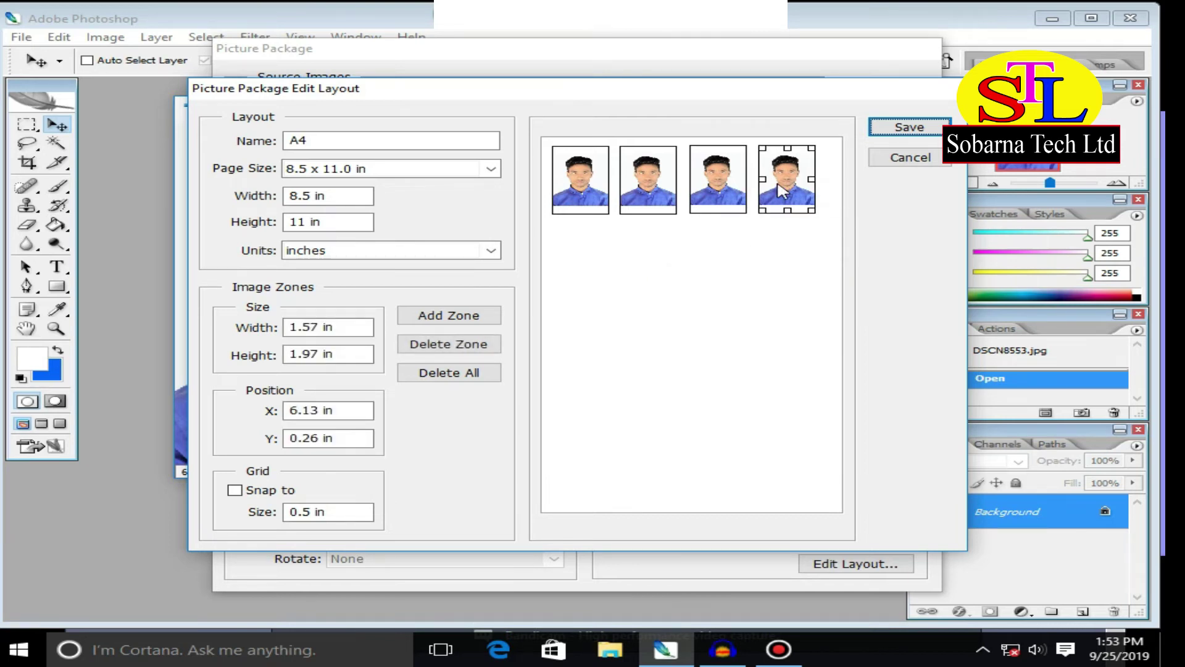
pyautogui.click(745, 285)
# Check the Y positions of the first three image zones in the row.
pyautogui.click(718, 197)
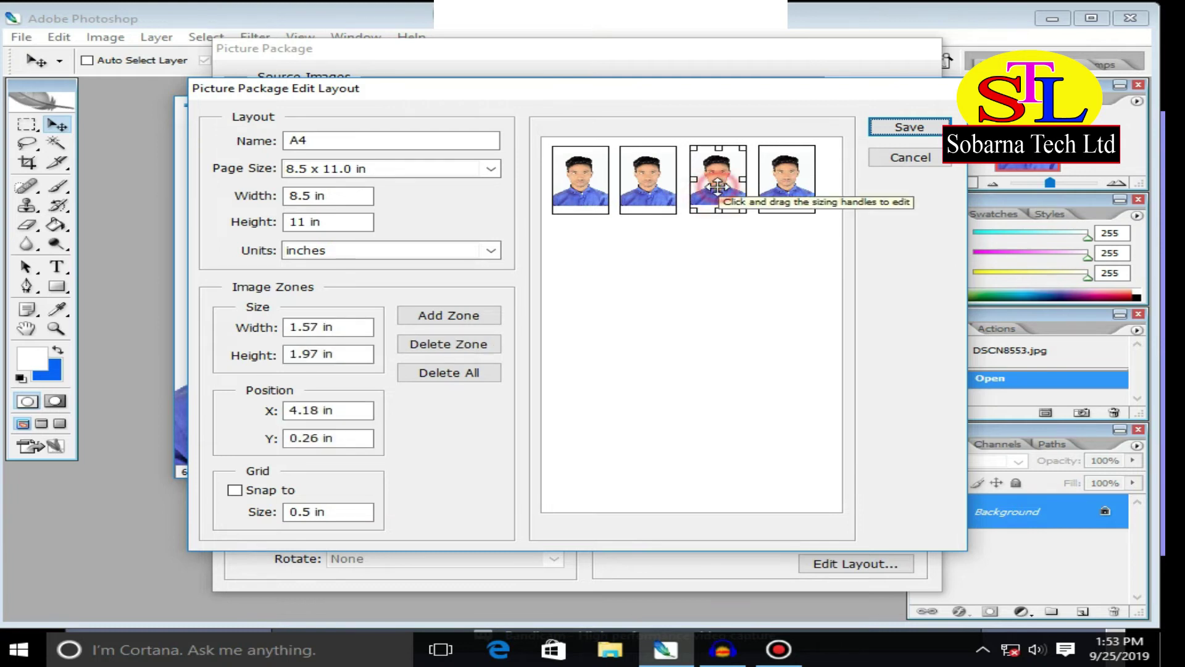
pyautogui.click(734, 262)
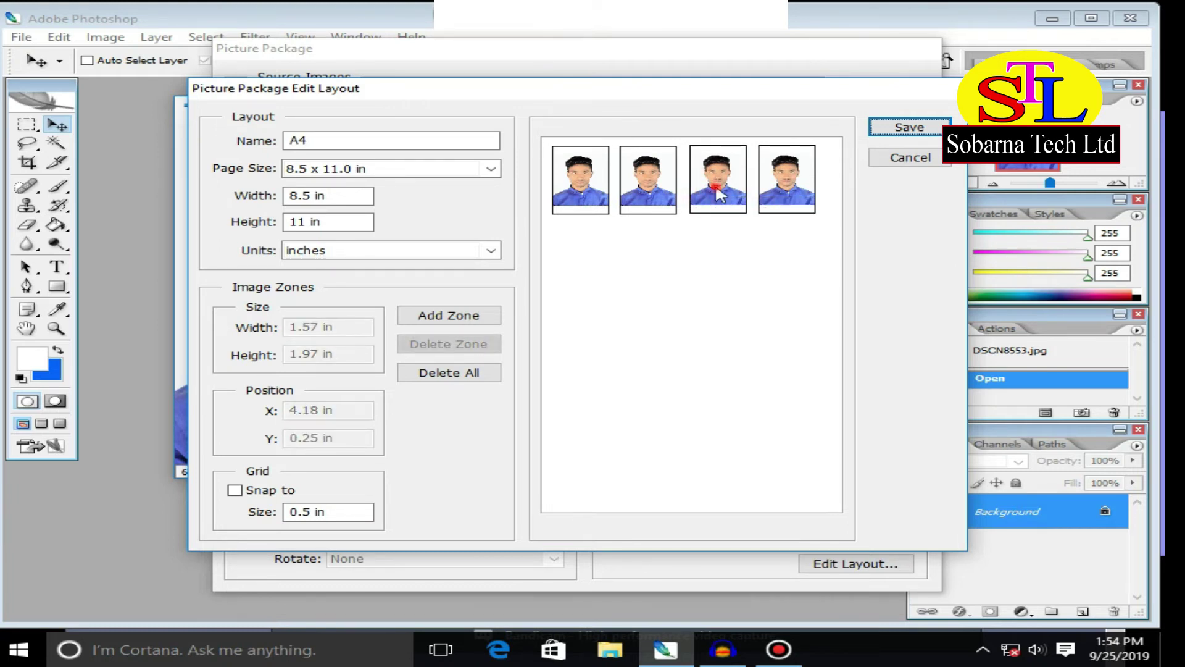
pyautogui.click(585, 183)
pyautogui.keyDown('shift'); pyautogui.click(639, 176); pyautogui.keyUp('shift')
pyautogui.click(649, 267)
pyautogui.click(580, 171)
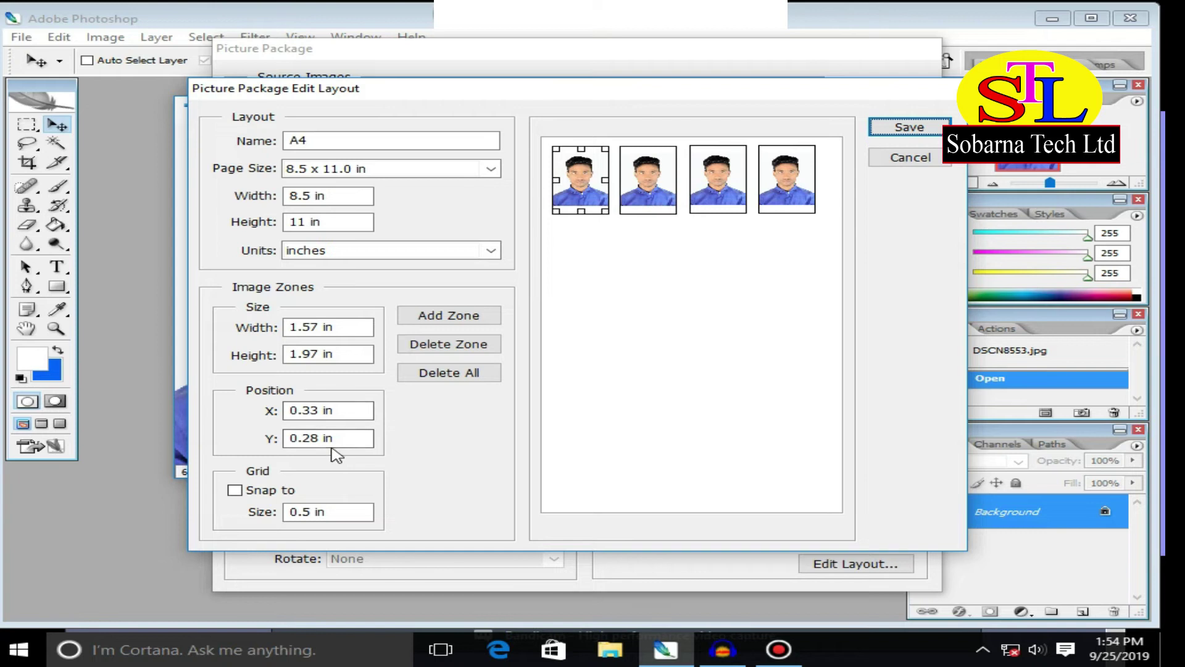
pyautogui.click(642, 182)
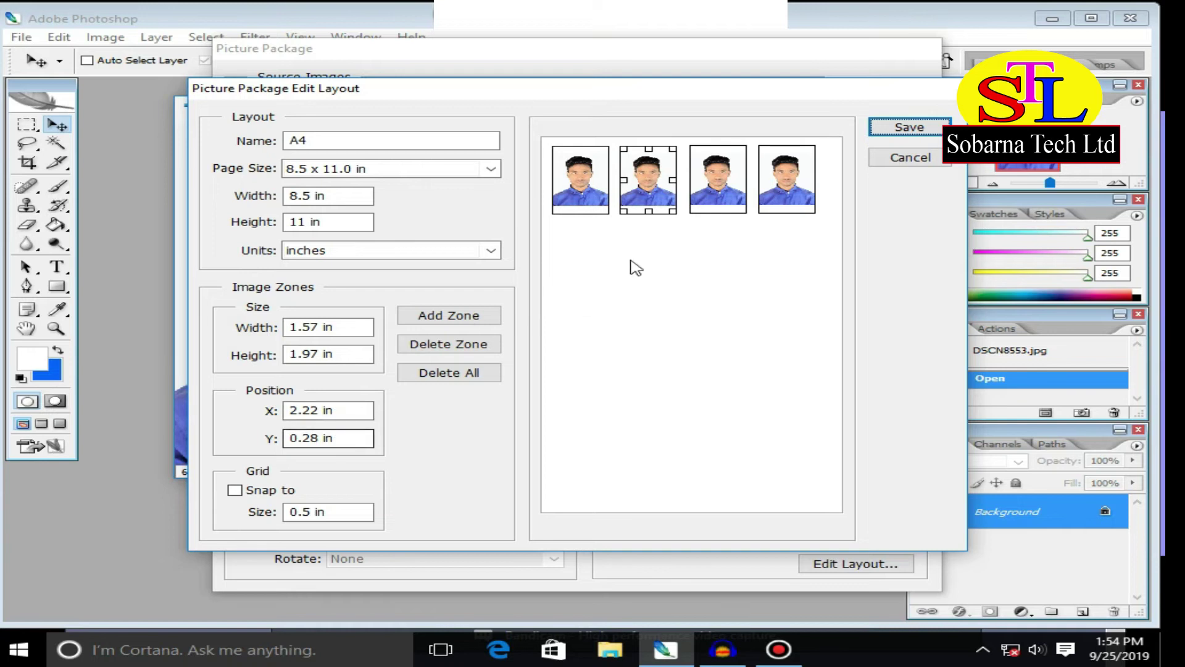
# Align the third and fourth image zones with the rest of the row by setting their Y positions to 0.28 in.
pyautogui.click(717, 198)
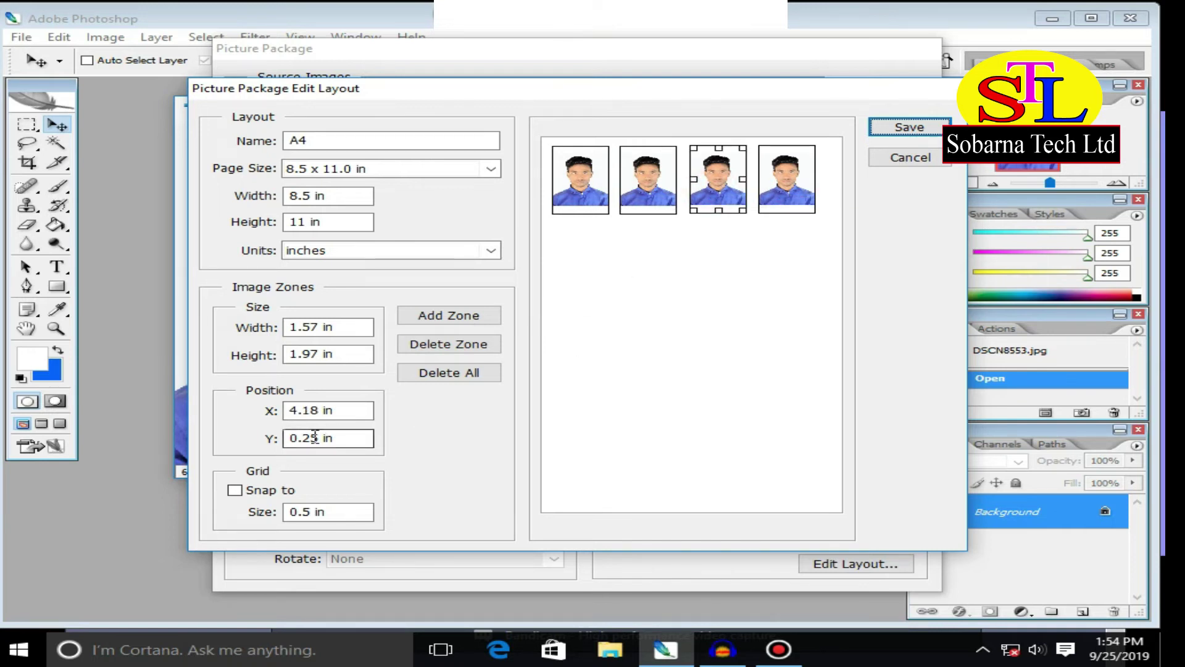
pyautogui.moveTo(319, 438); pyautogui.dragTo(314, 438)
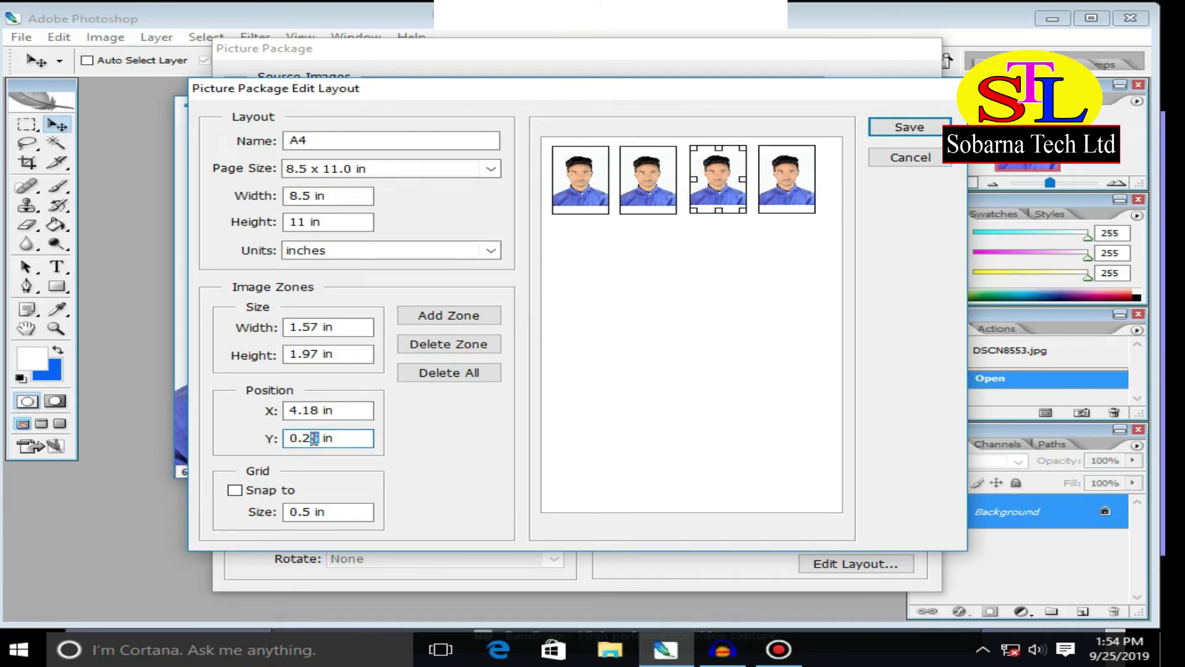
pyautogui.click(663, 381)
pyautogui.click(796, 194)
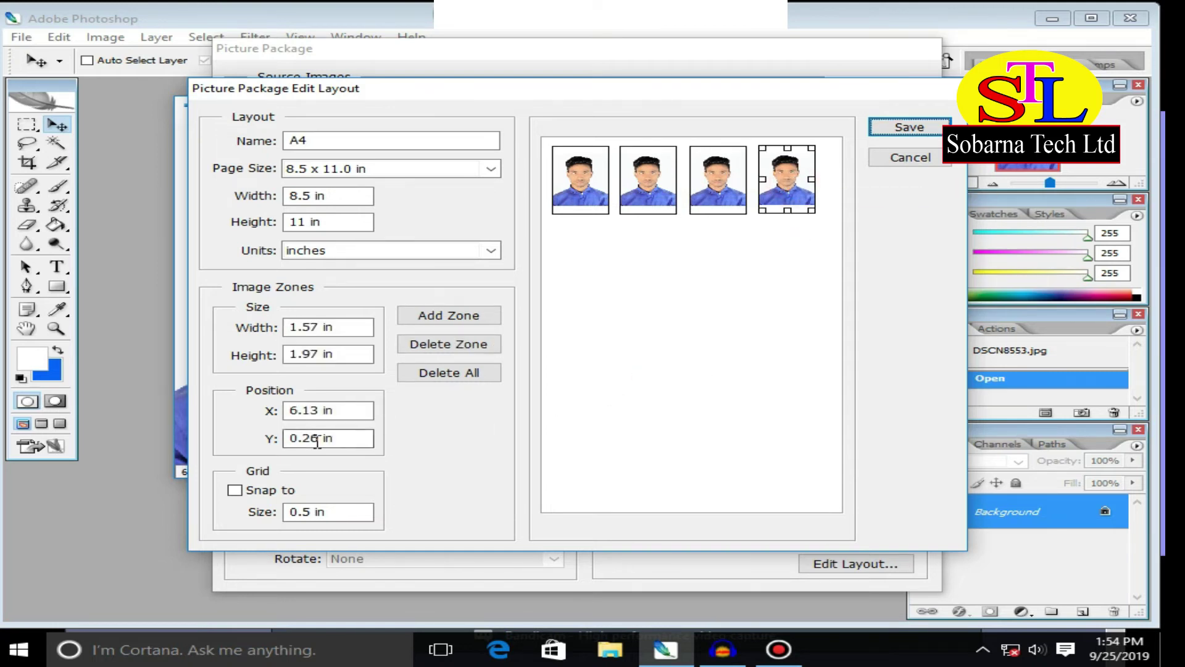
pyautogui.moveTo(319, 438); pyautogui.dragTo(314, 439)
pyautogui.click(671, 413)
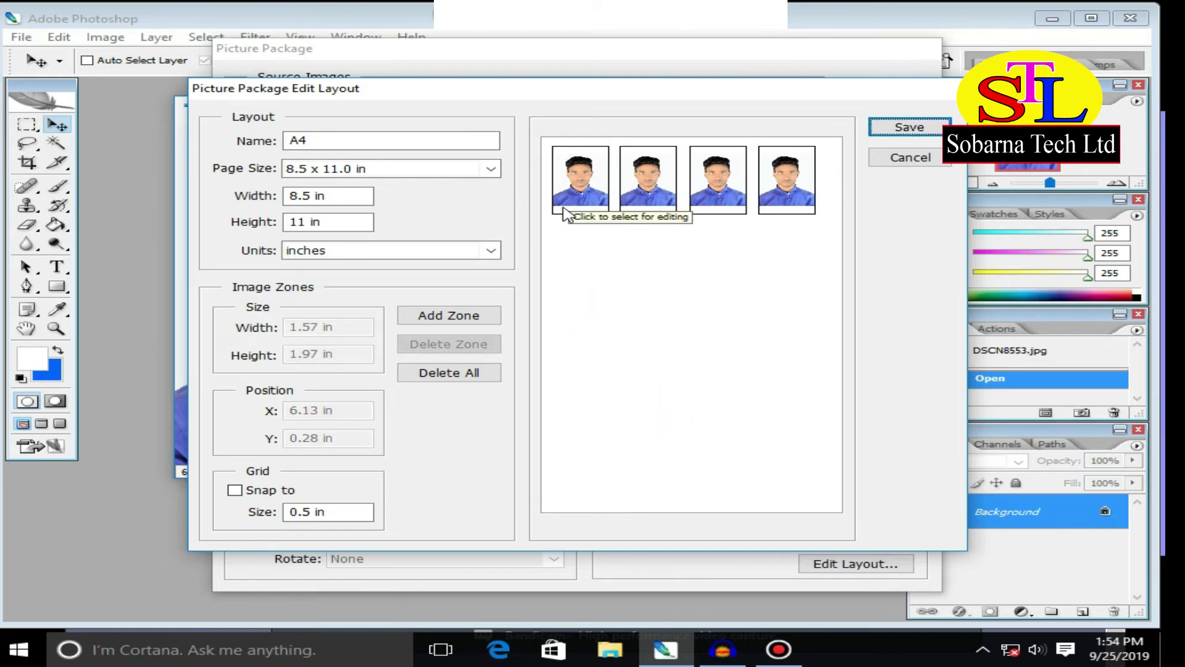
pyautogui.click(761, 323)
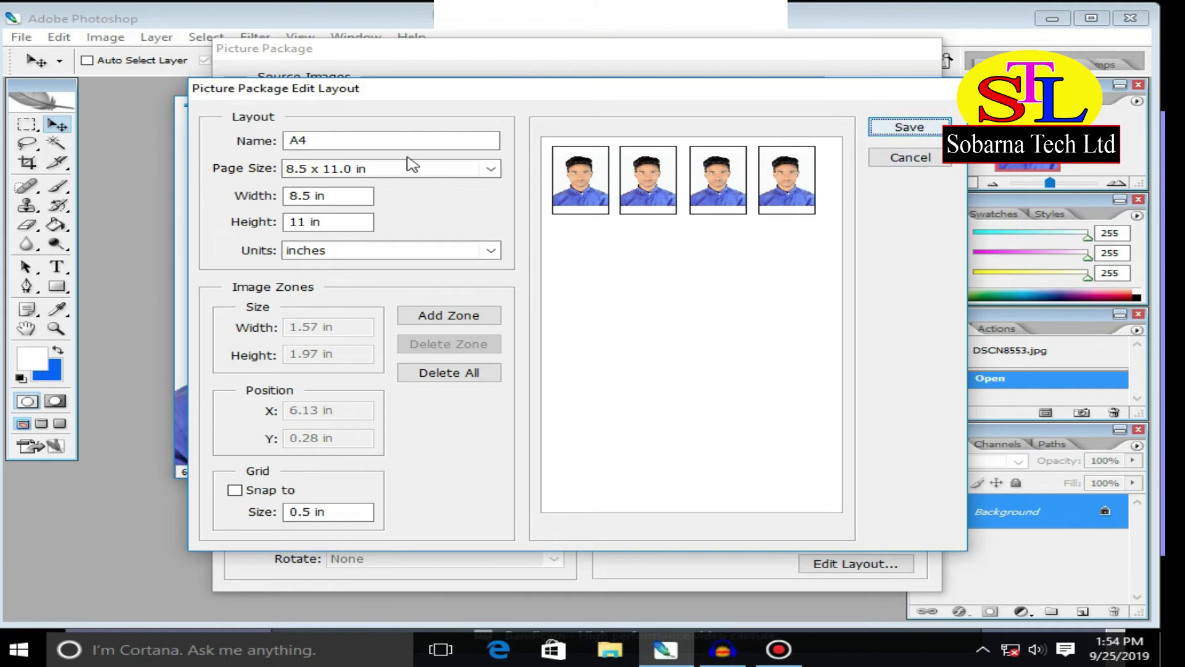
# Name the layout "A4 in 4 pp" and save it in the Layouts presets folder as "a4 in 4 pp".
pyautogui.click(341, 139)
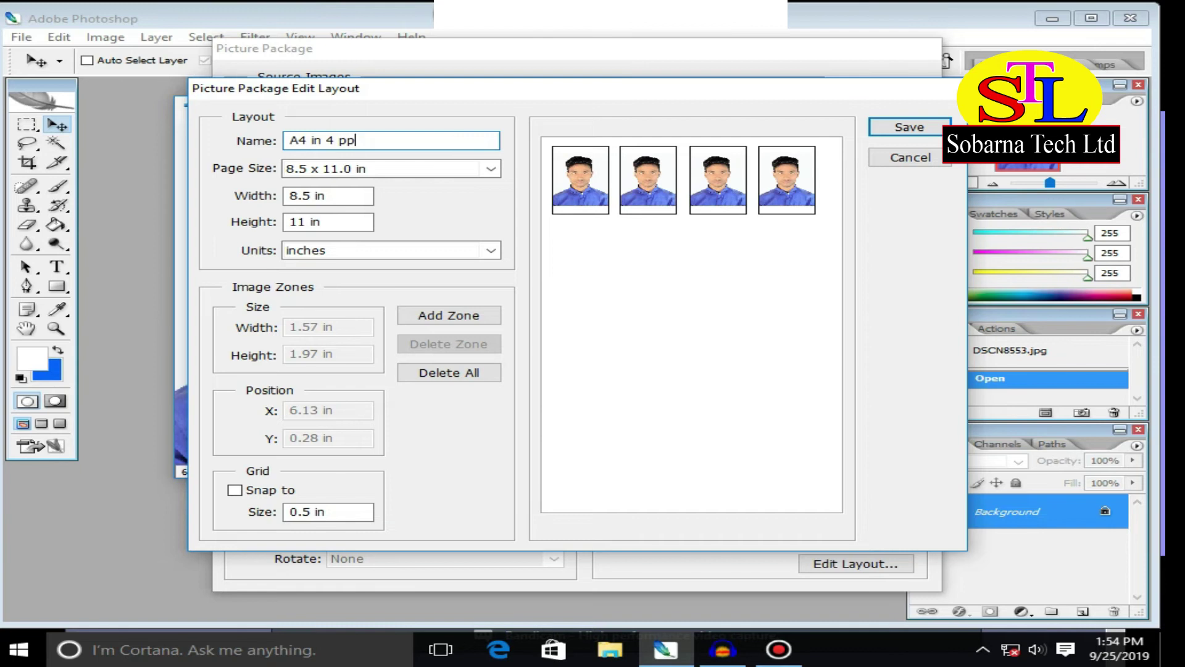
pyautogui.click(906, 127)
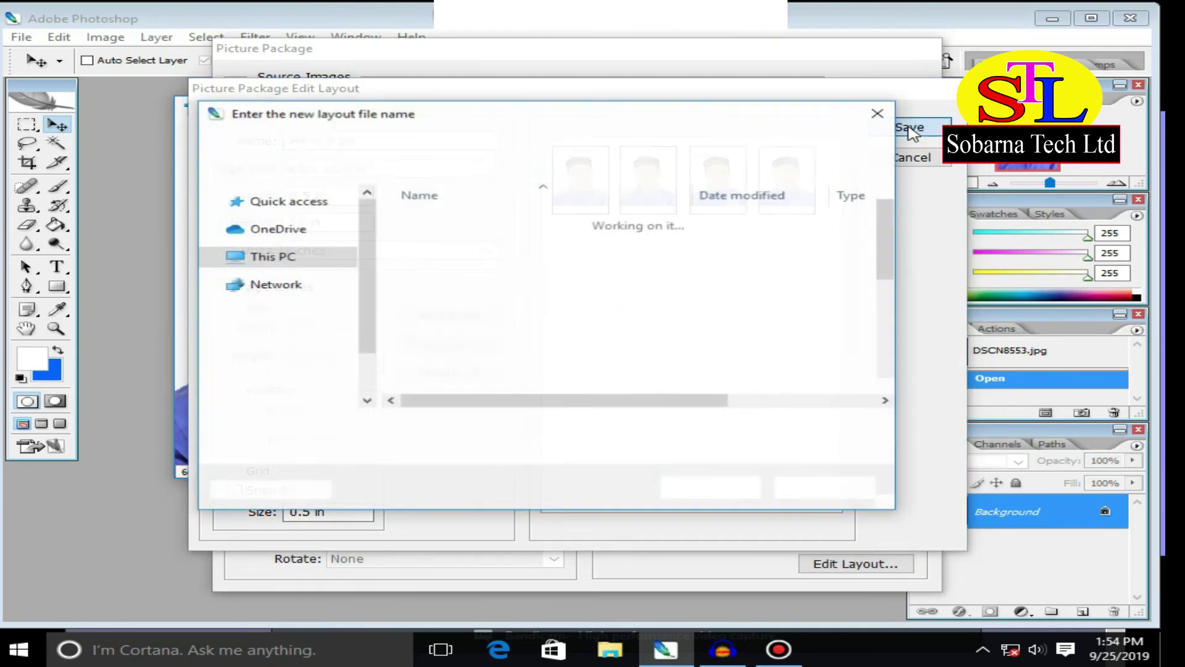
pyautogui.write('a4 in 4 pp')
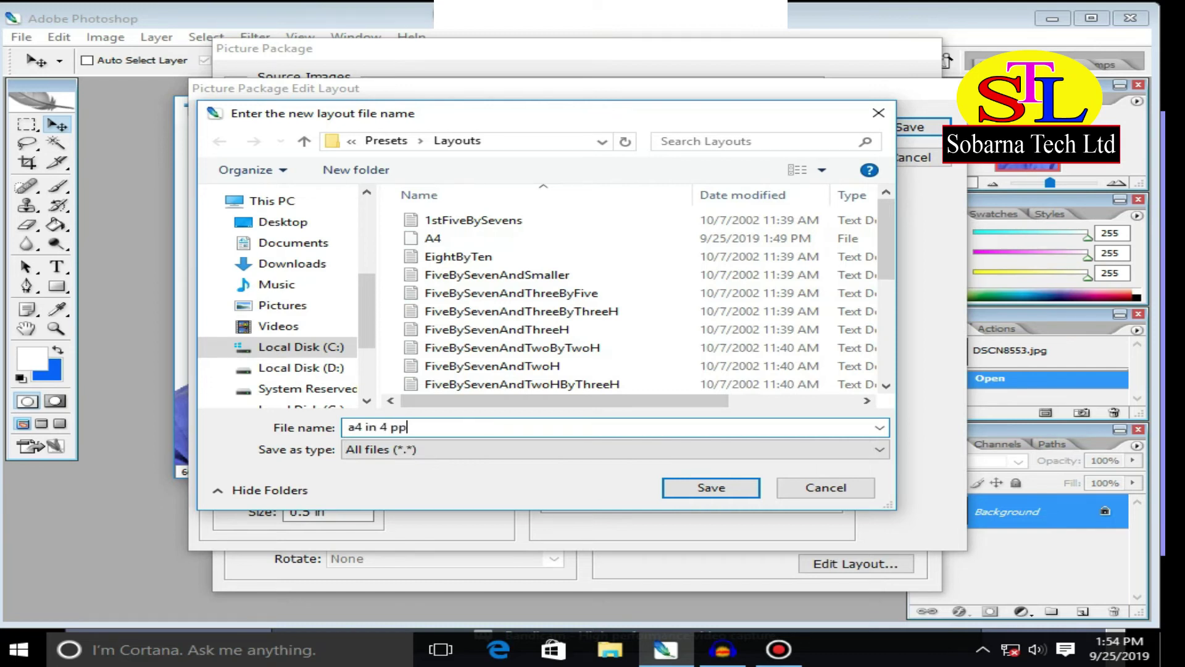
pyautogui.click(710, 488)
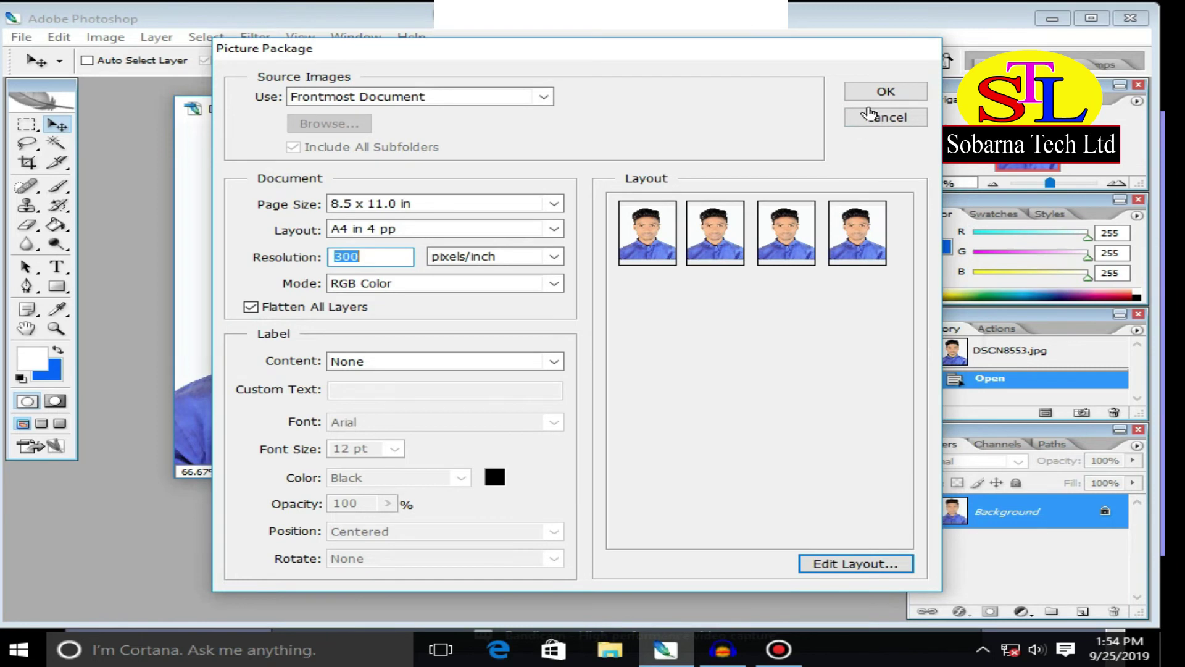
# Generate a test page from the A4 in 4 pp layout and close it without saving.
pyautogui.click(889, 92)
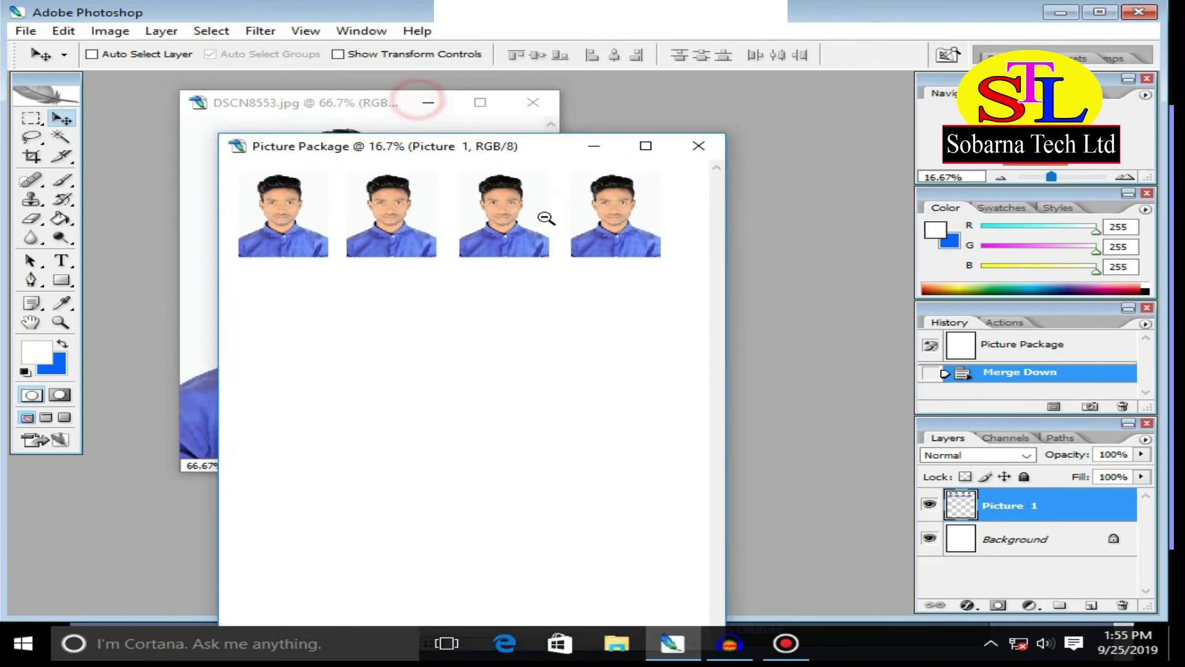
pyautogui.click(699, 146)
pyautogui.click(620, 250)
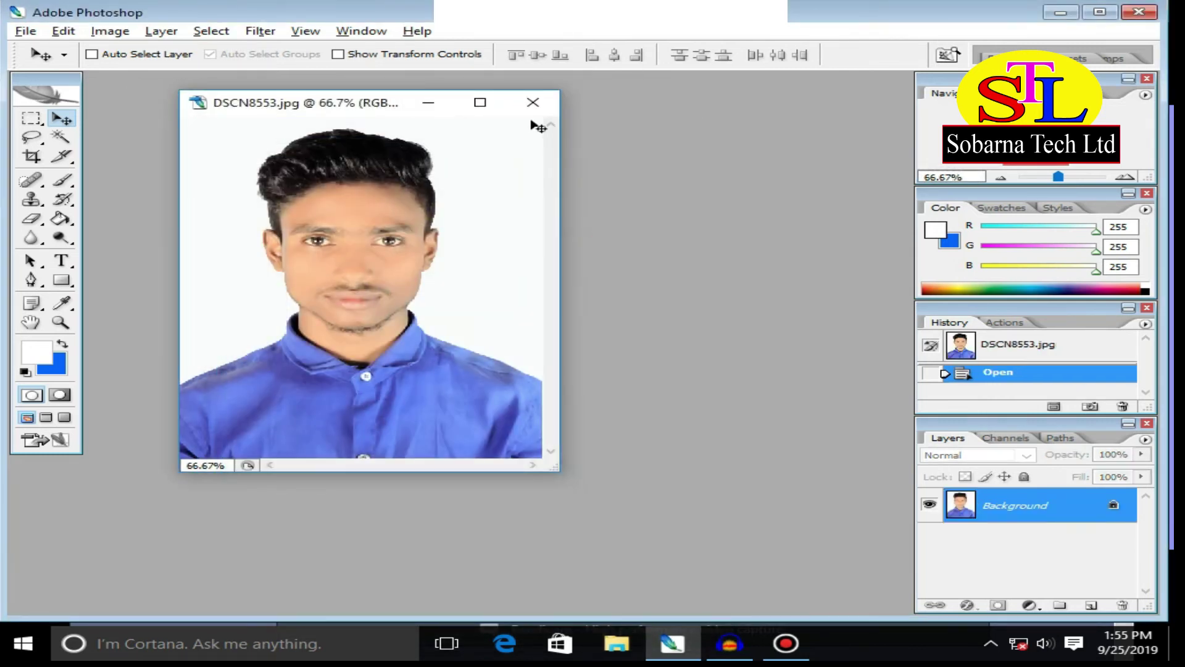
# Close the source photo and reopen DSCN8553 from the Desktop.
pyautogui.click(533, 102)
pyautogui.doubleClick(573, 255)
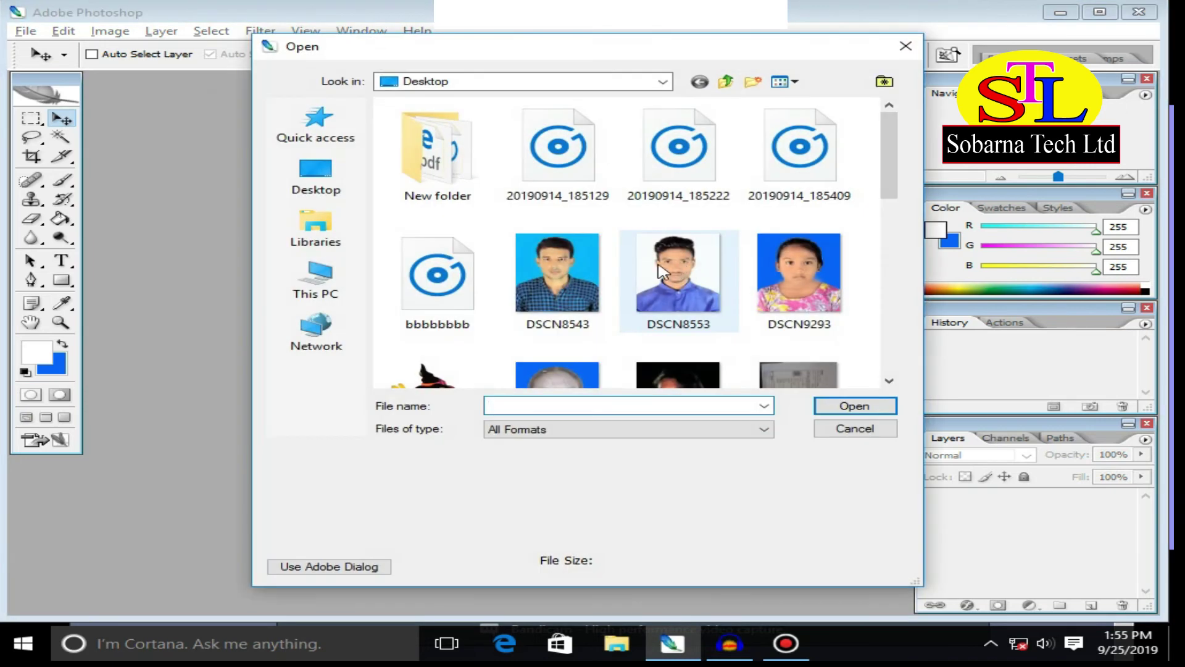
pyautogui.click(673, 274)
pyautogui.click(852, 403)
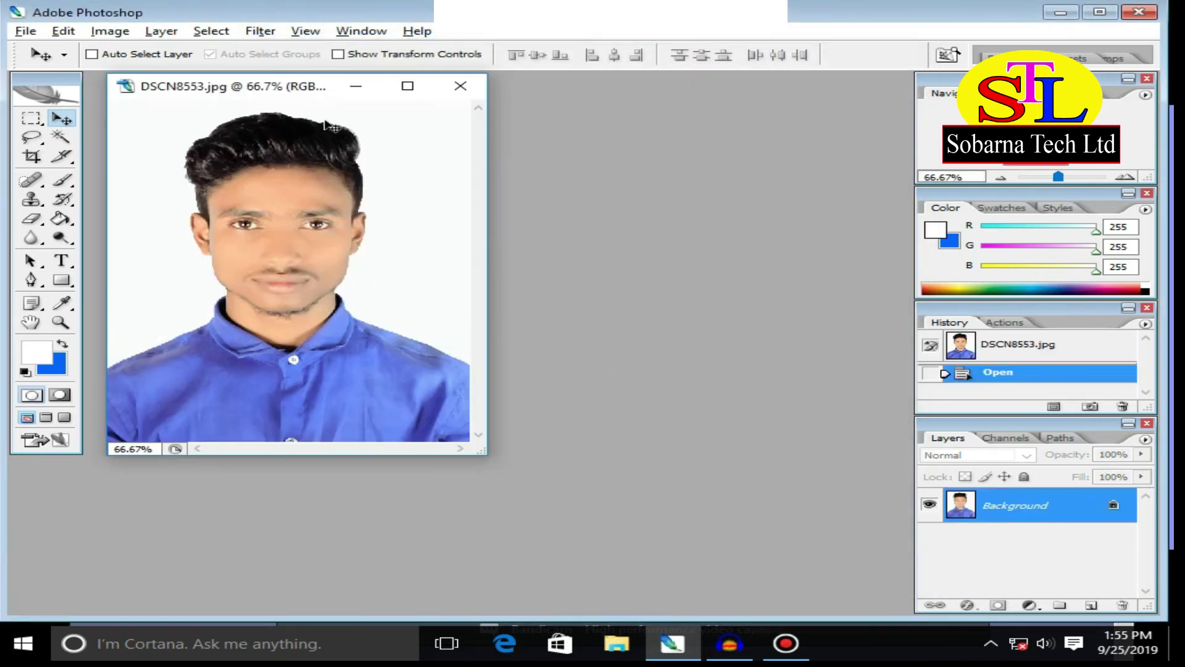
pyautogui.moveTo(287, 91); pyautogui.dragTo(360, 112)
# Run Picture Package on the open photo with the A4 in 4 pp layout at 300 pixels/inch in RGB Color.
pyautogui.click(25, 31)
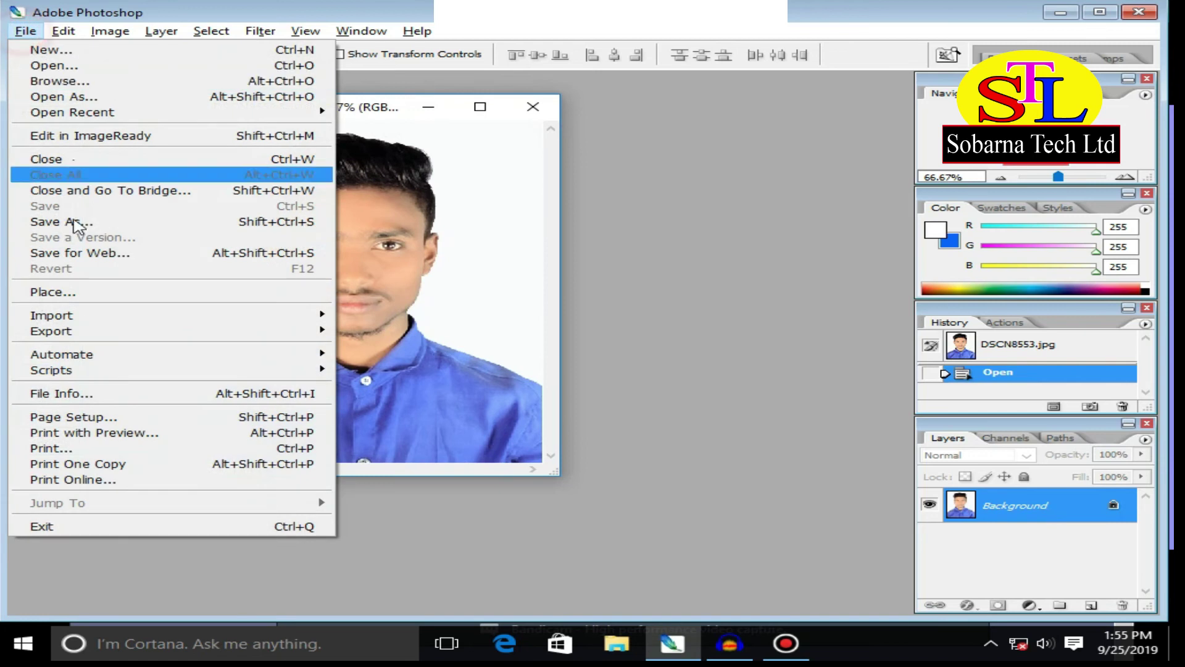
pyautogui.moveTo(81, 355)
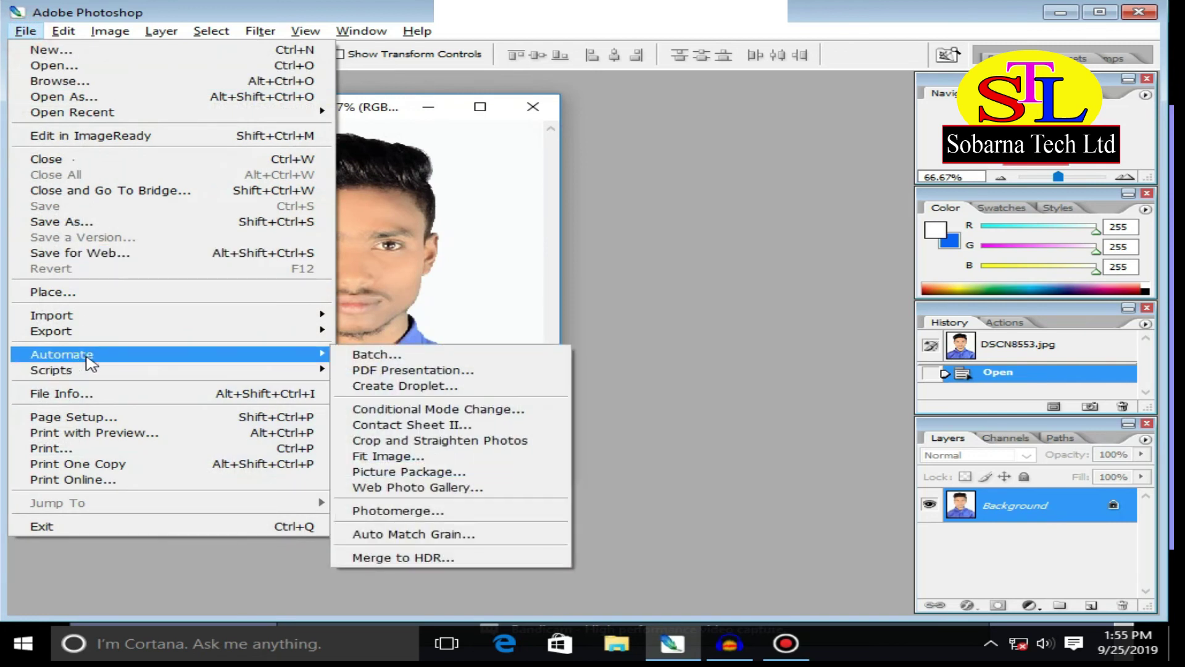
pyautogui.click(439, 471)
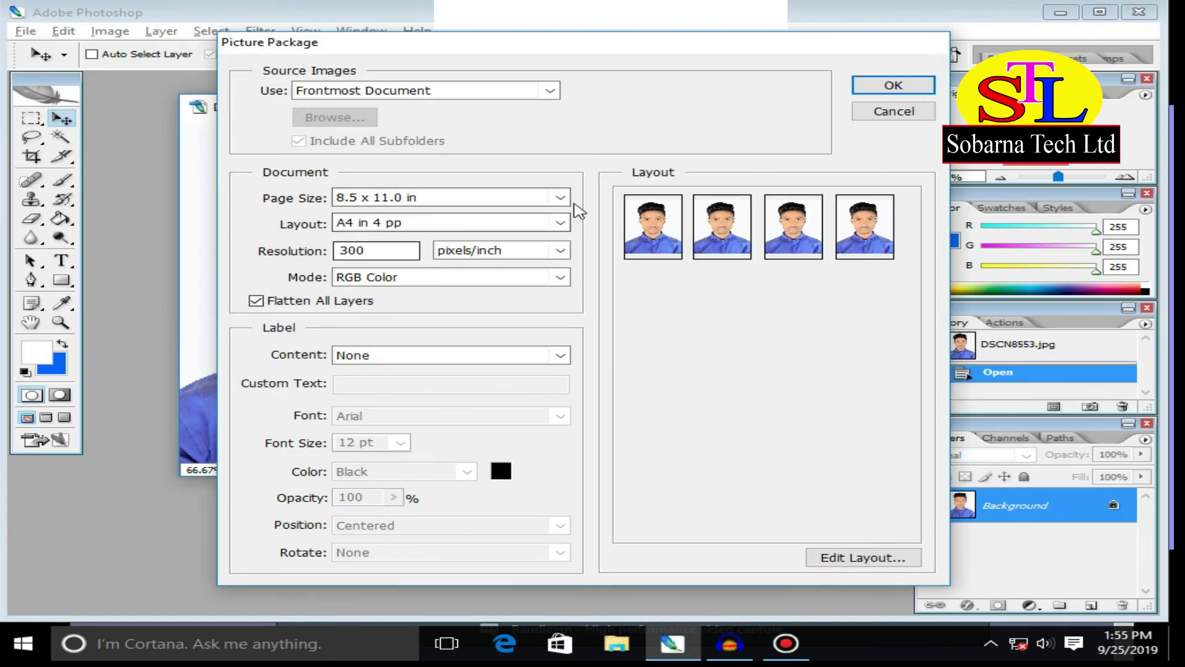
pyautogui.click(893, 85)
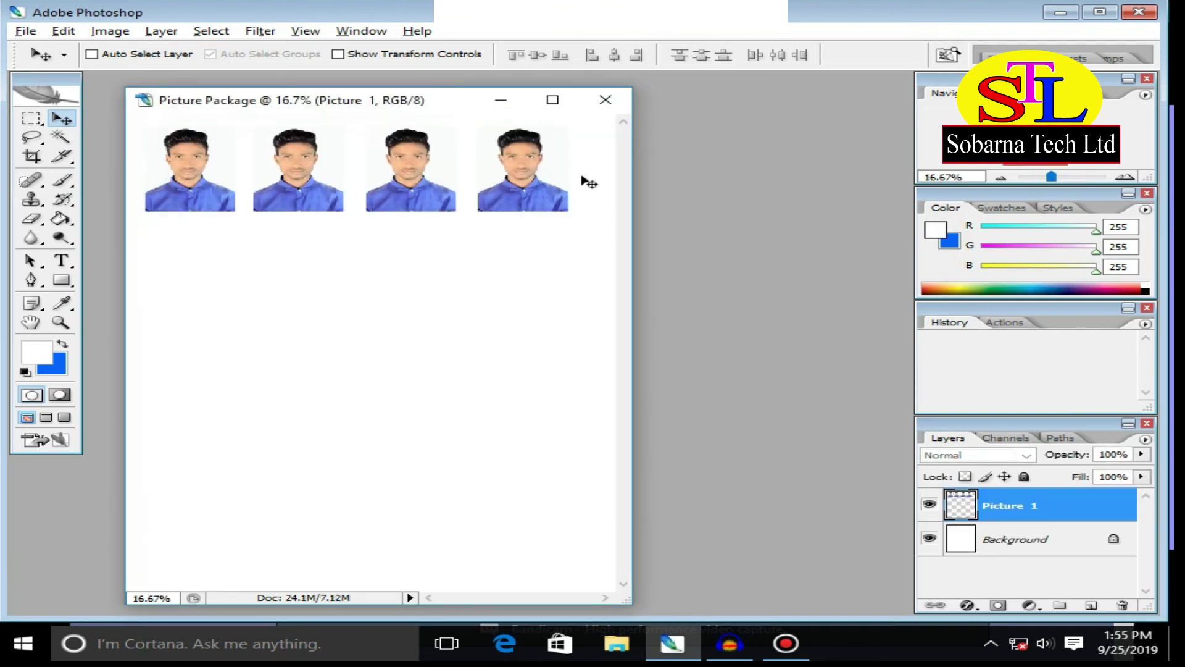
pyautogui.moveTo(417, 110); pyautogui.dragTo(487, 132)
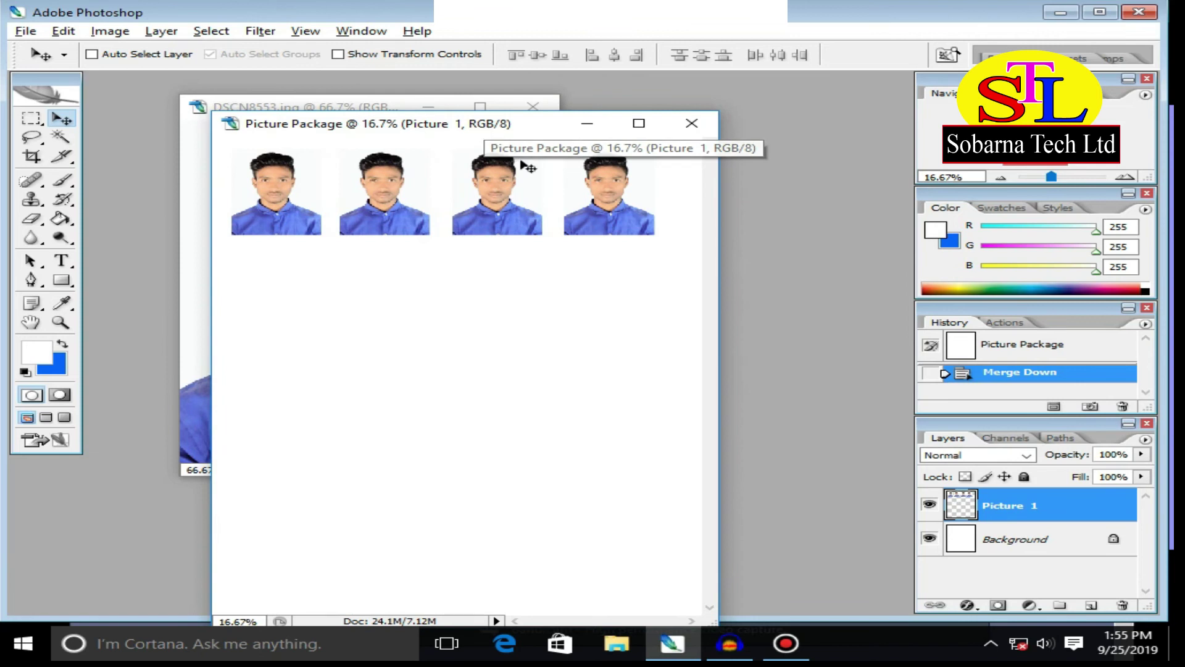
# Move the row of photos around the generated page and delete its layer.
pyautogui.moveTo(604, 231); pyautogui.dragTo(610, 331)
pyautogui.keyDown('ctrl'); pyautogui.moveTo(615, 395); pyautogui.dragTo(254, 175); pyautogui.keyUp('ctrl')
pyautogui.press('Delete')
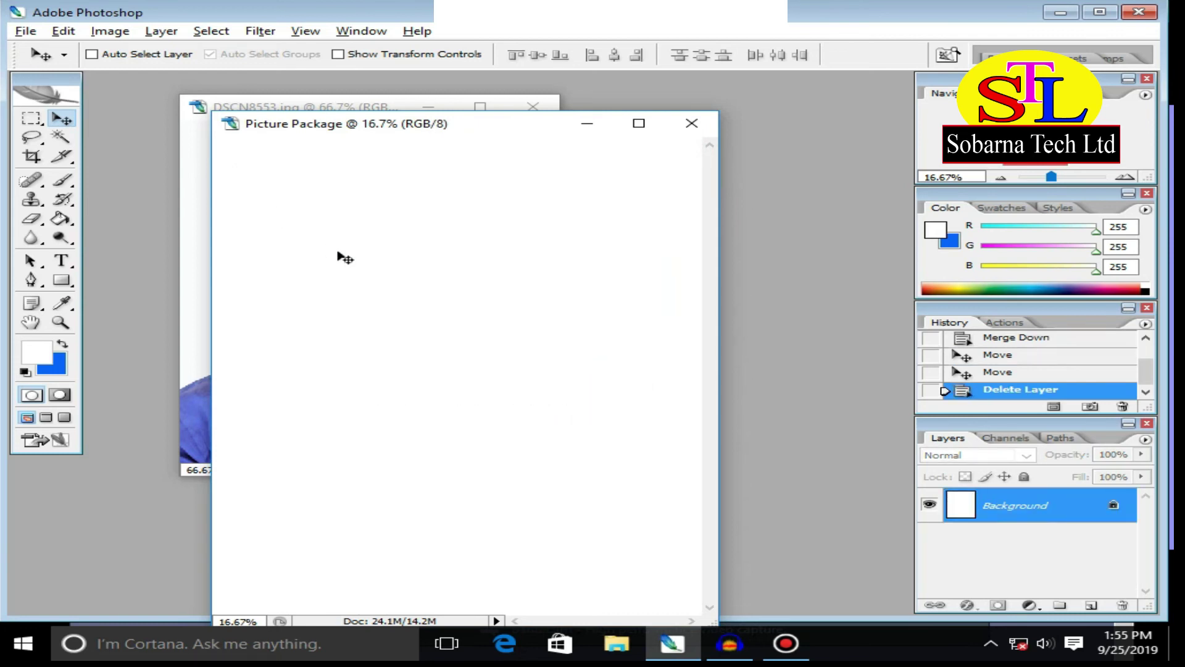
pyautogui.moveTo(359, 124); pyautogui.dragTo(385, 122)
pyautogui.click(110, 31)
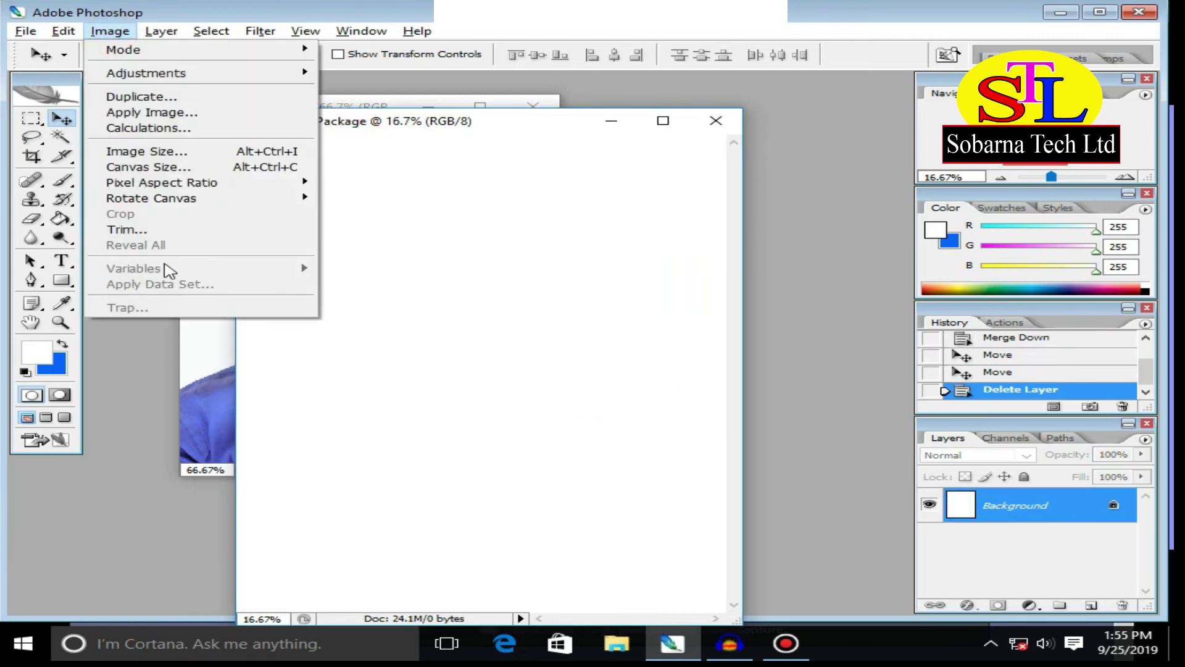
pyautogui.moveTo(57, 34)
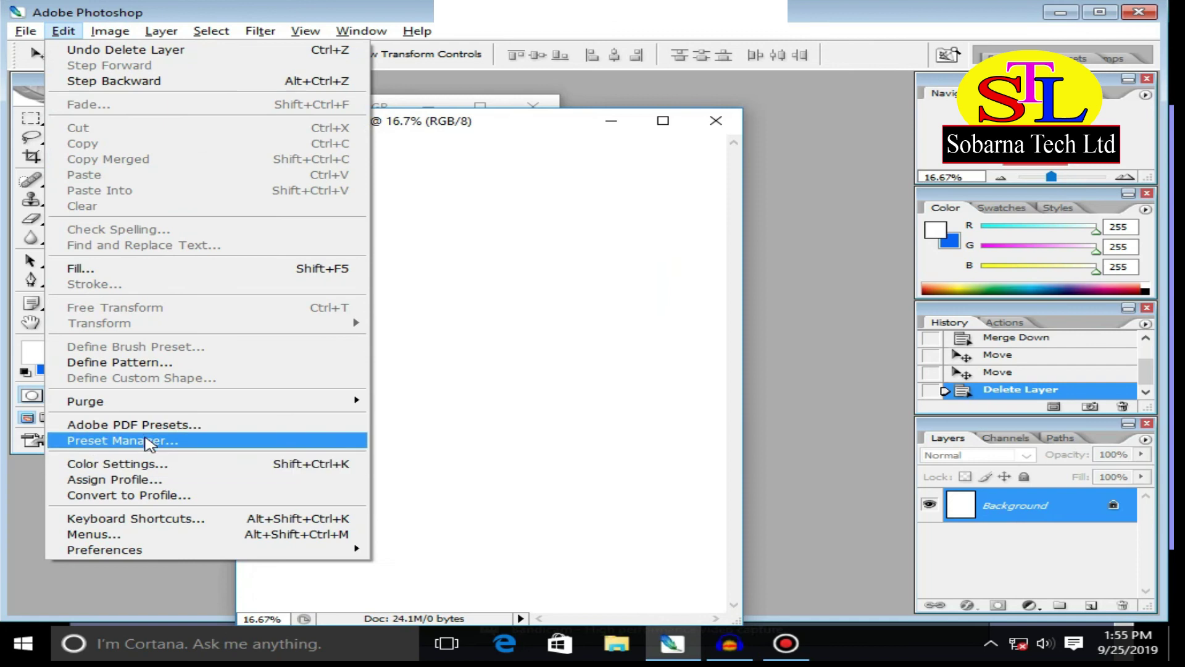
pyautogui.click(585, 316)
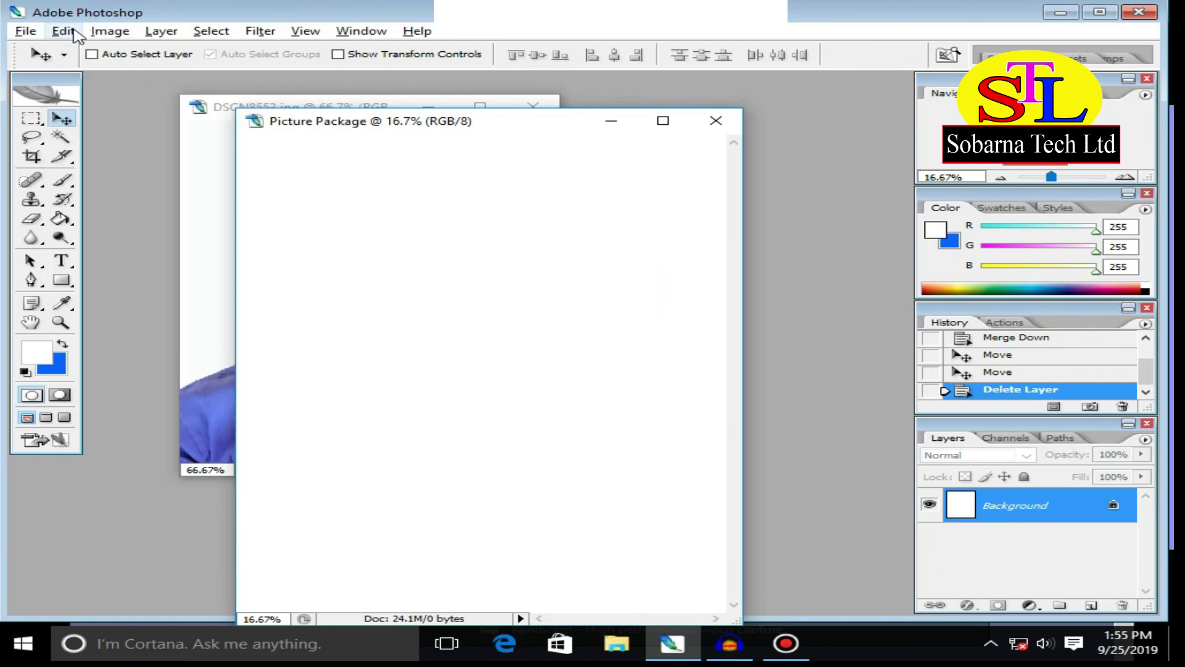
# Assign the keyboard shortcut Shift+Ctrl+O to the File menu's Picture Package command and accept the changes.
pyautogui.click(73, 32)
pyautogui.click(127, 516)
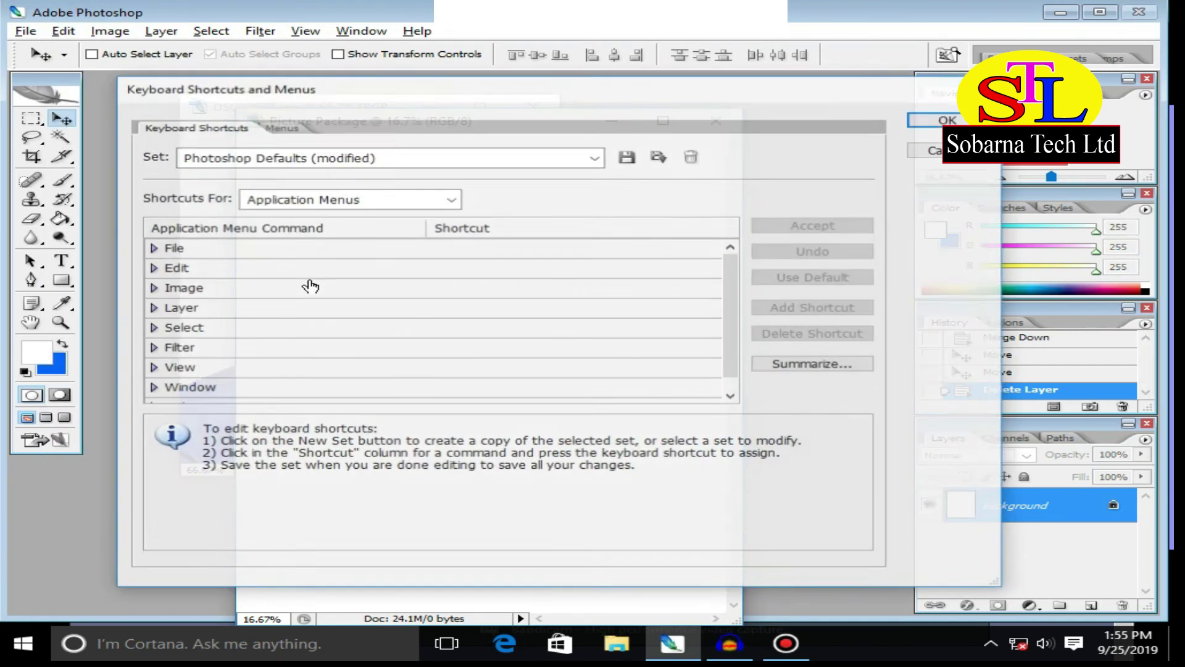
pyautogui.click(211, 255)
pyautogui.moveTo(732, 257); pyautogui.dragTo(749, 338)
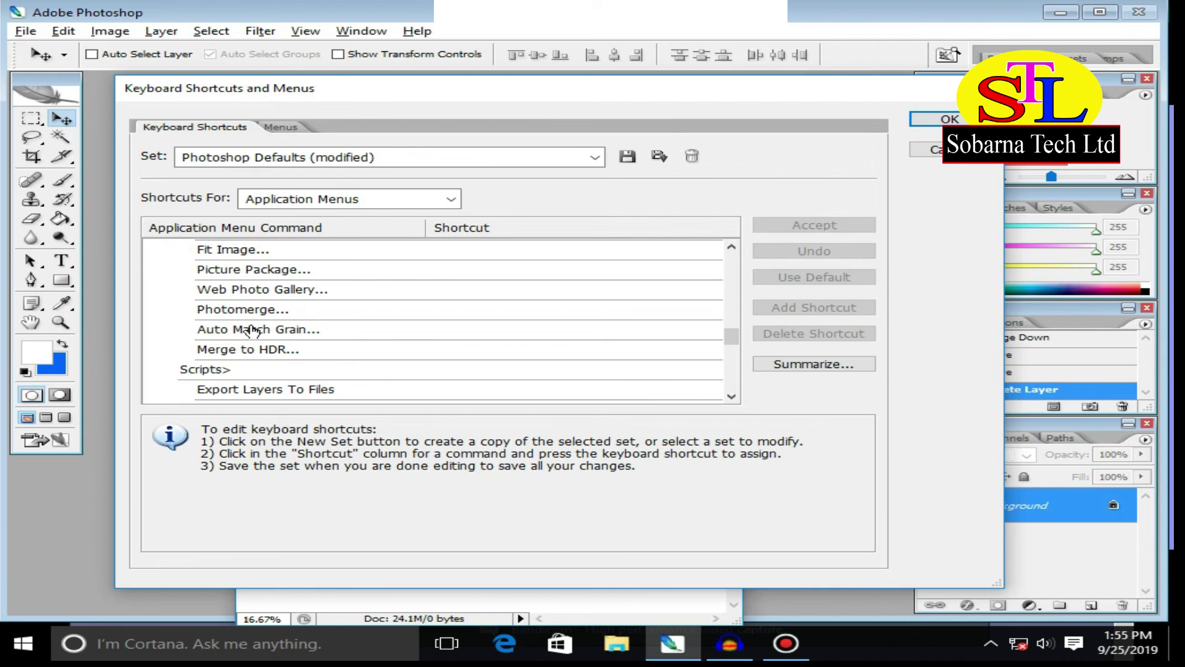
pyautogui.click(306, 270)
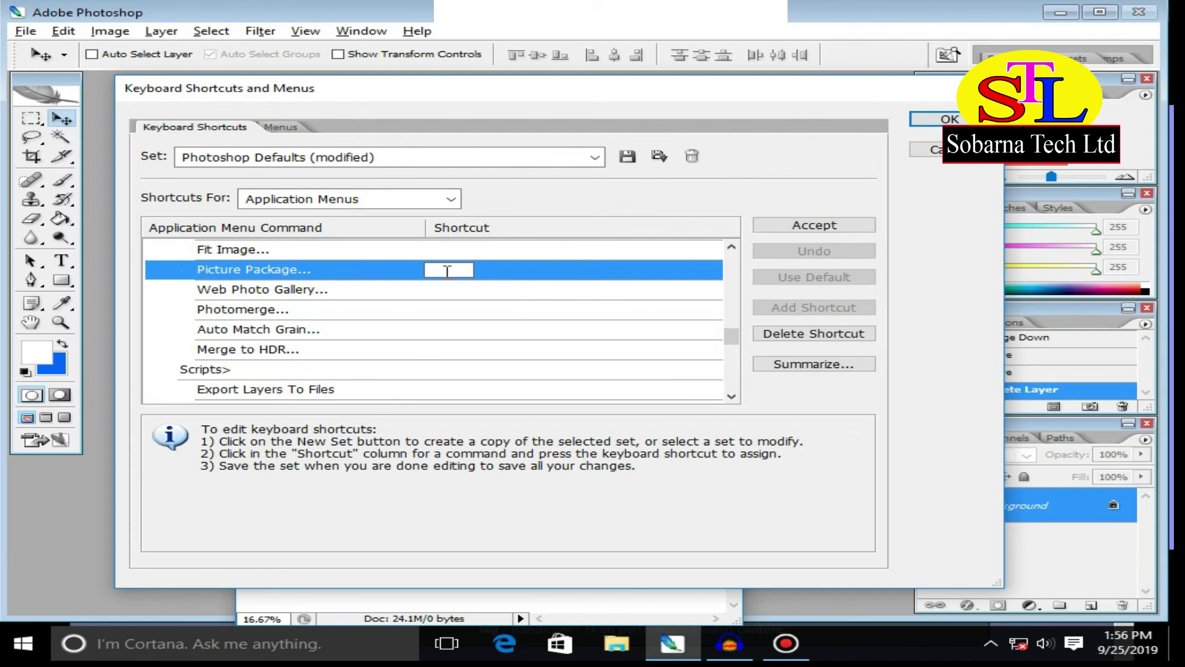
pyautogui.hotkey('ctrl', 'shift', 'o')
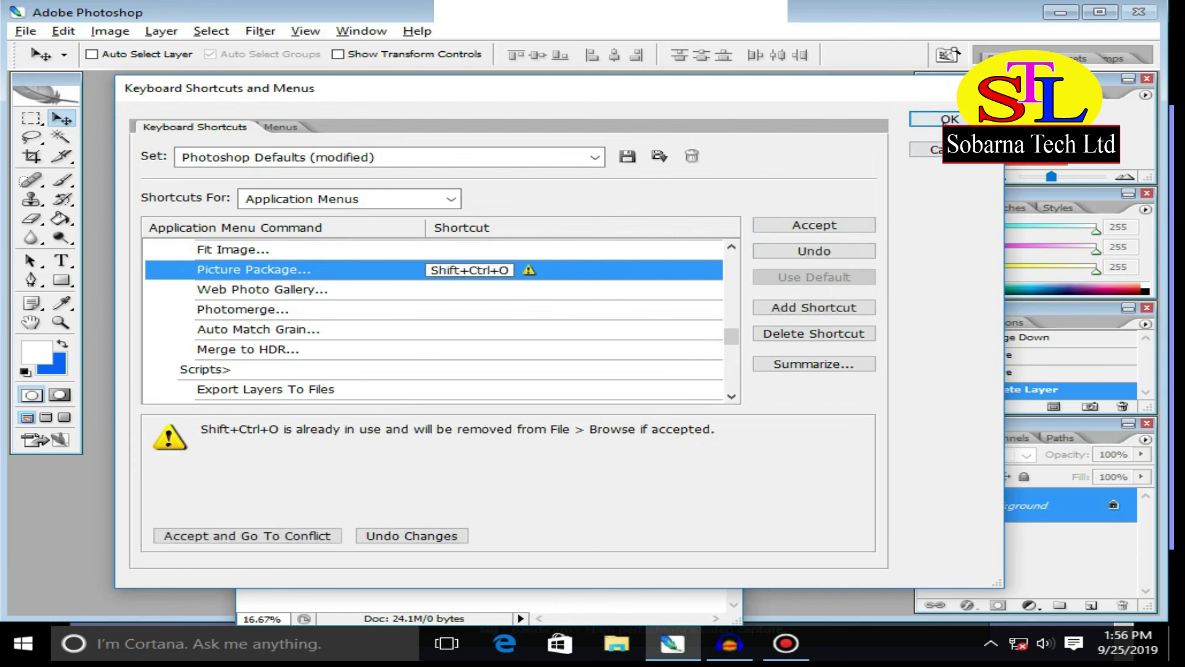
pyautogui.click(944, 121)
pyautogui.click(945, 121)
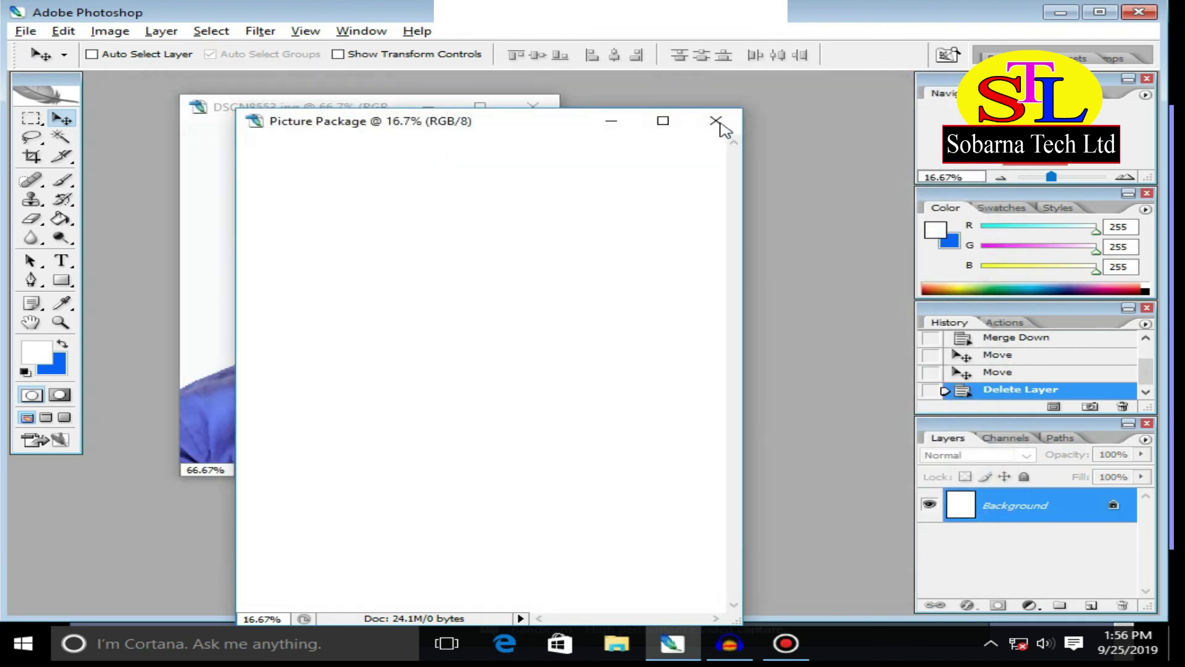
# Close the blank Picture Package page without saving and open Picture Package for the DSCN8553.jpg photo.
pyautogui.click(716, 121)
pyautogui.click(601, 248)
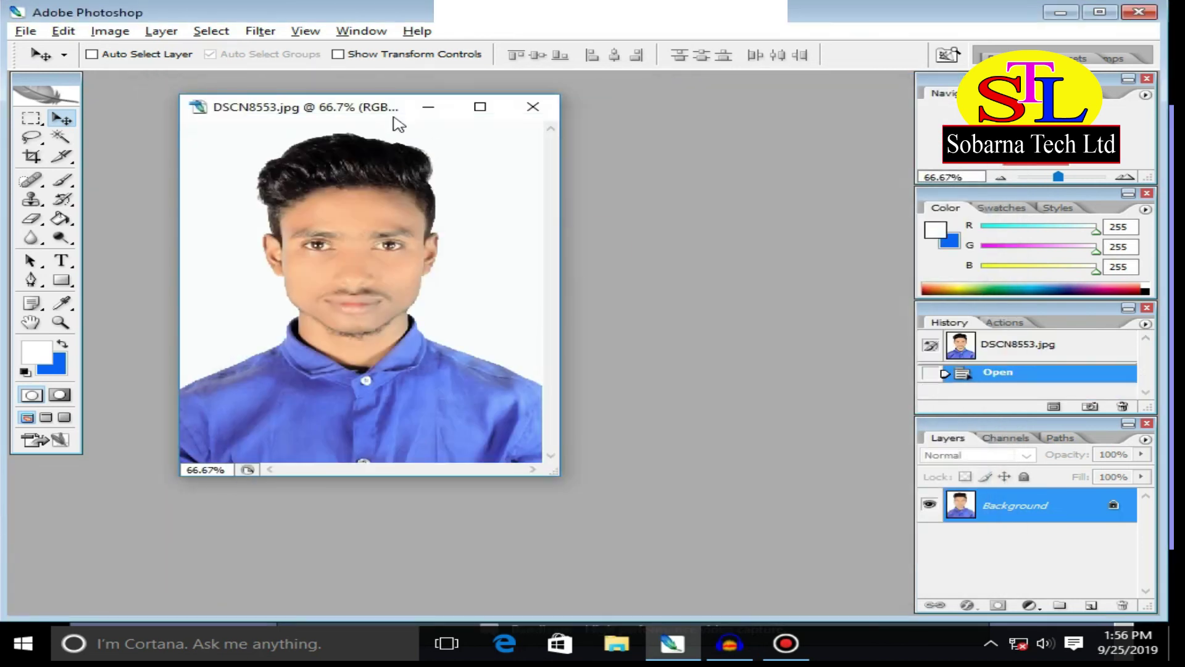
pyautogui.moveTo(395, 118); pyautogui.dragTo(431, 145)
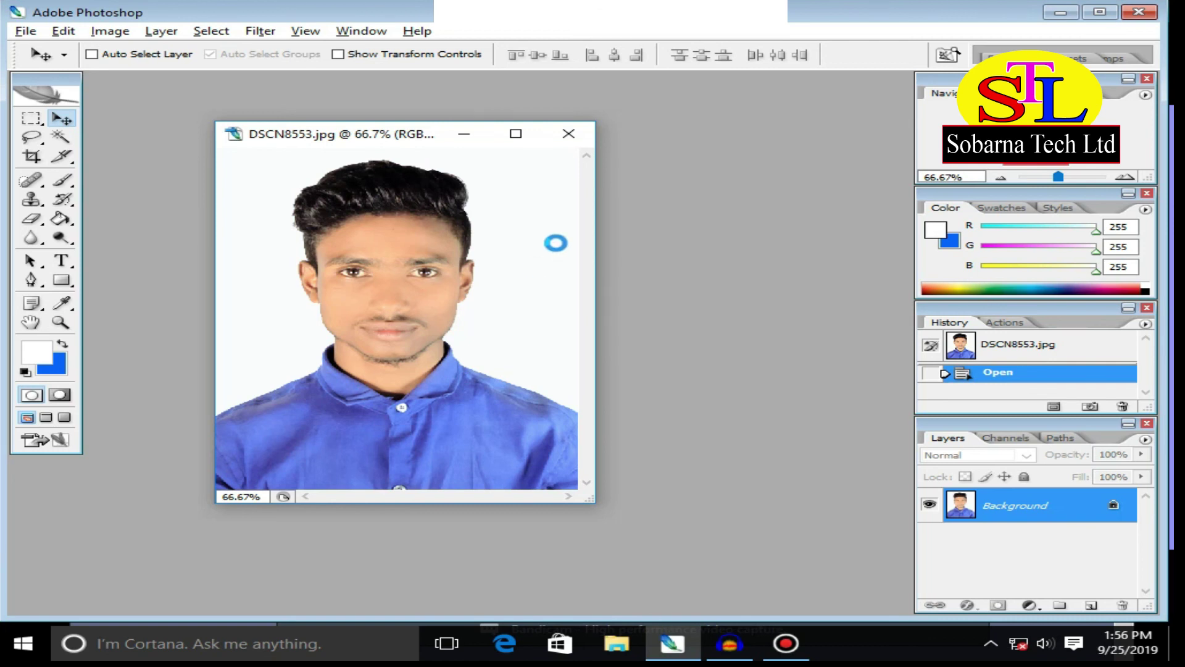
pyautogui.press('Return')
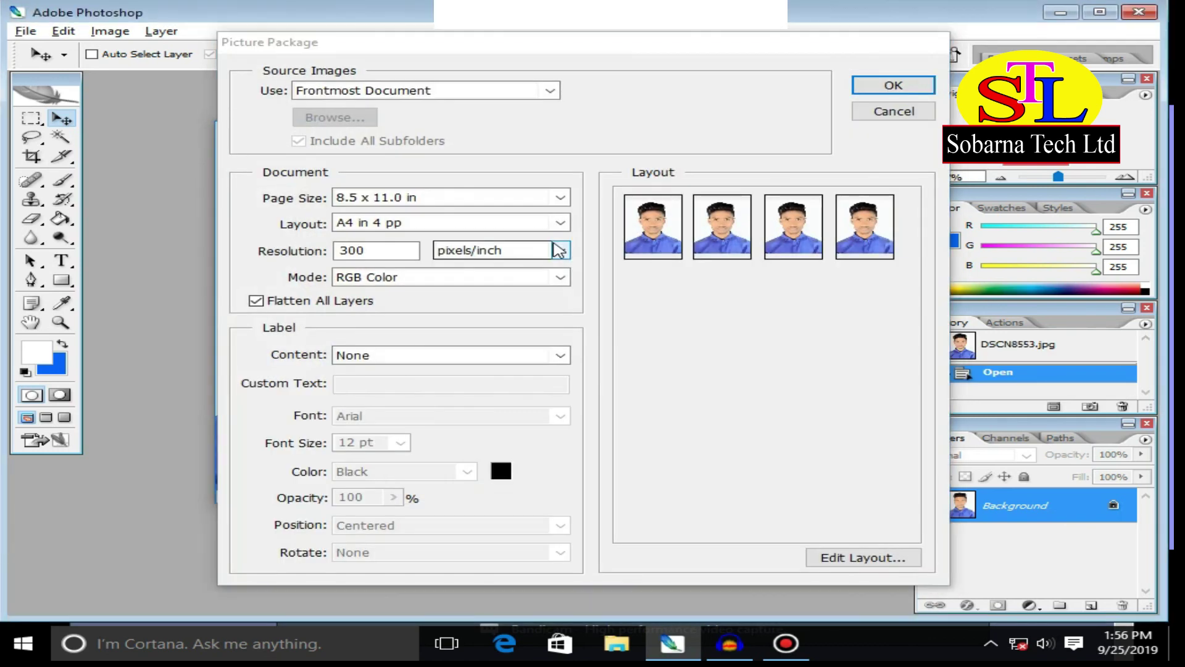